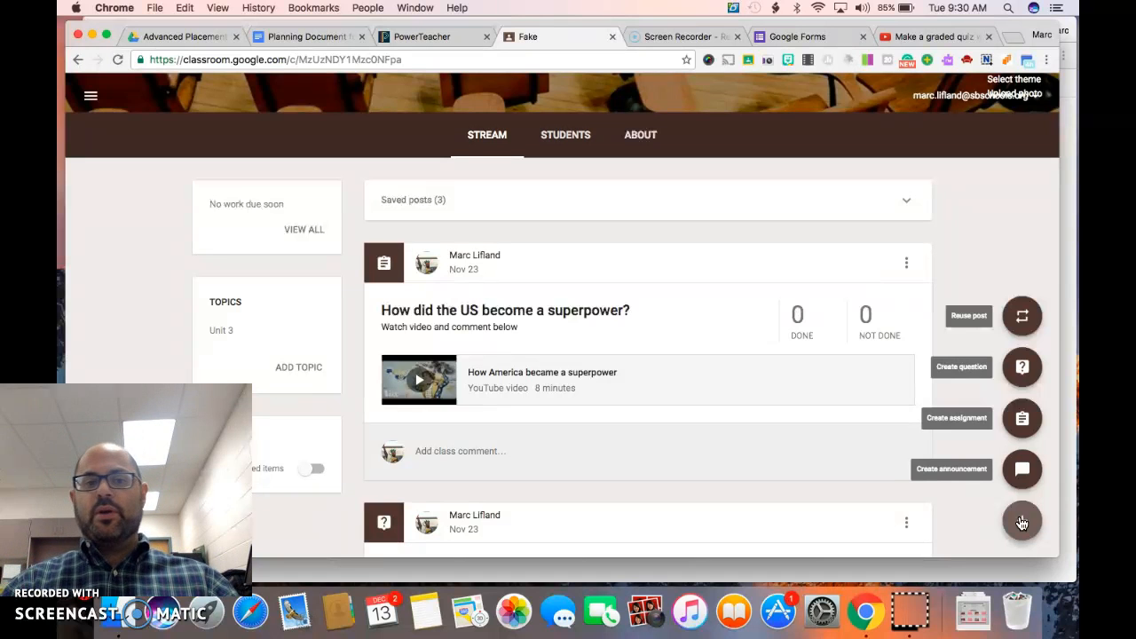
# Create an assignment for the Fake class and title it 8.1.
pyautogui.click(1024, 419)
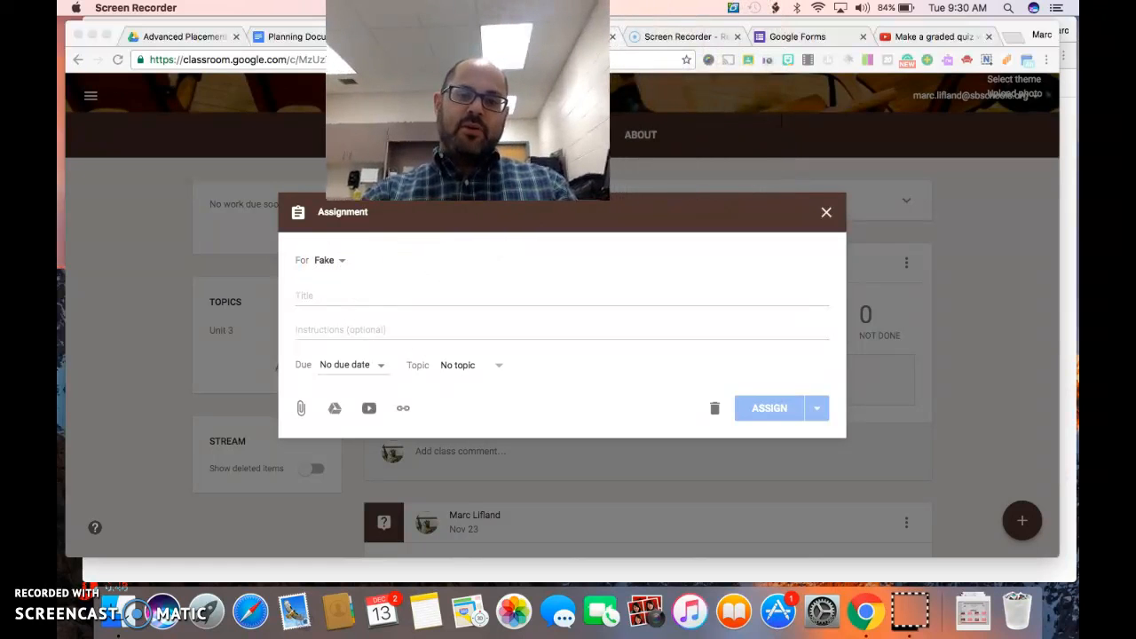
pyautogui.click(330, 262)
pyautogui.click(336, 263)
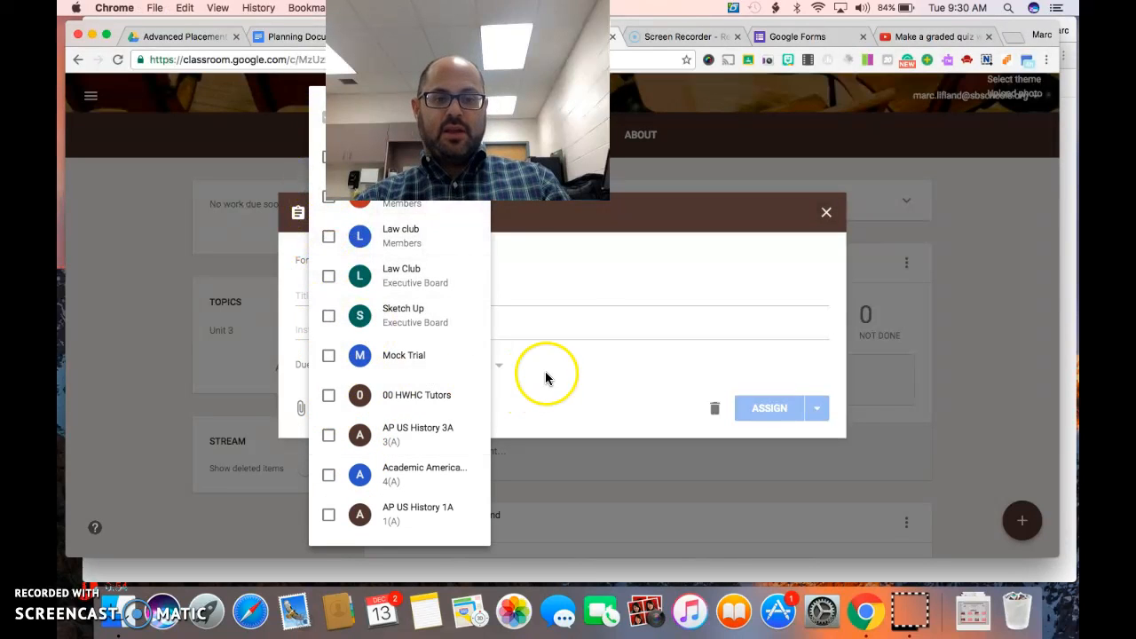
pyautogui.click(560, 288)
pyautogui.click(295, 302)
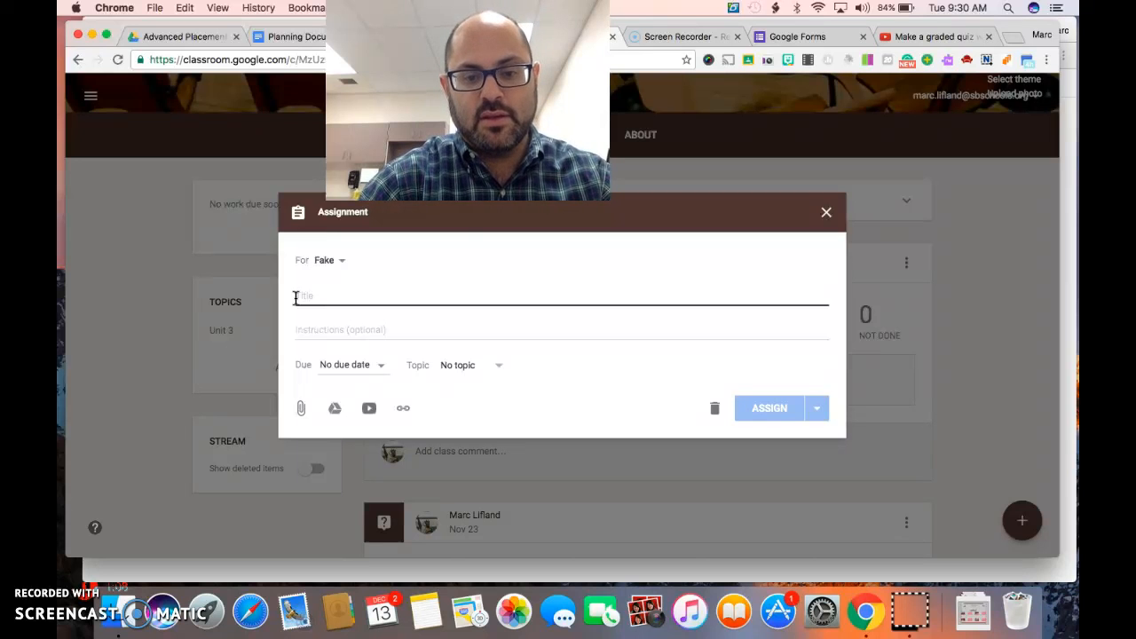
pyautogui.write('F')
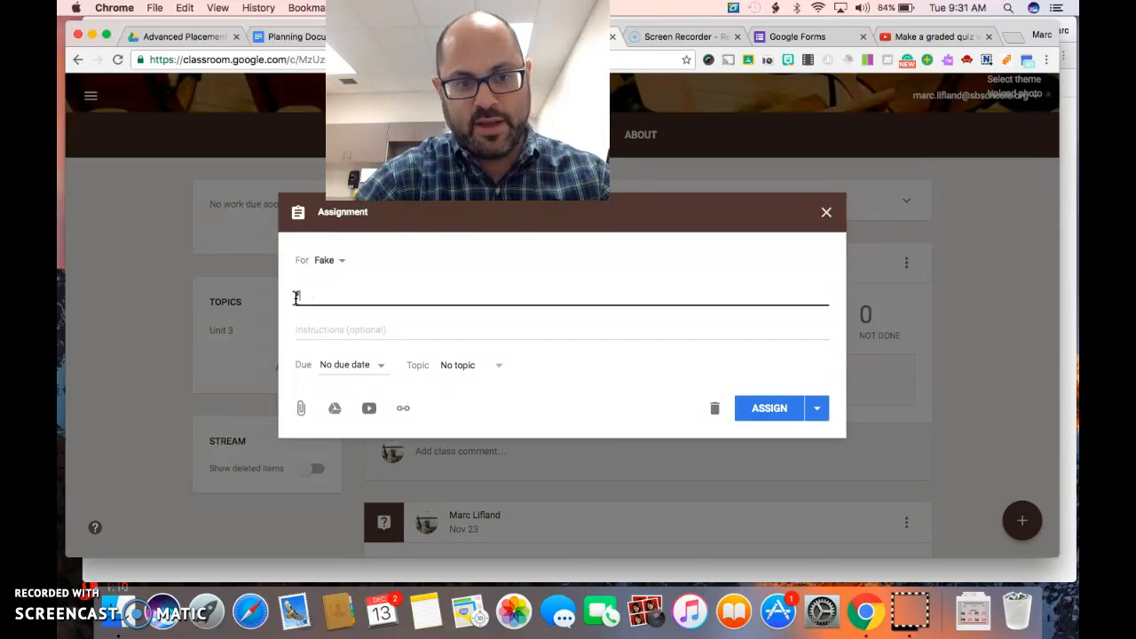
pyautogui.press('BackSpace')
pyautogui.write('B')
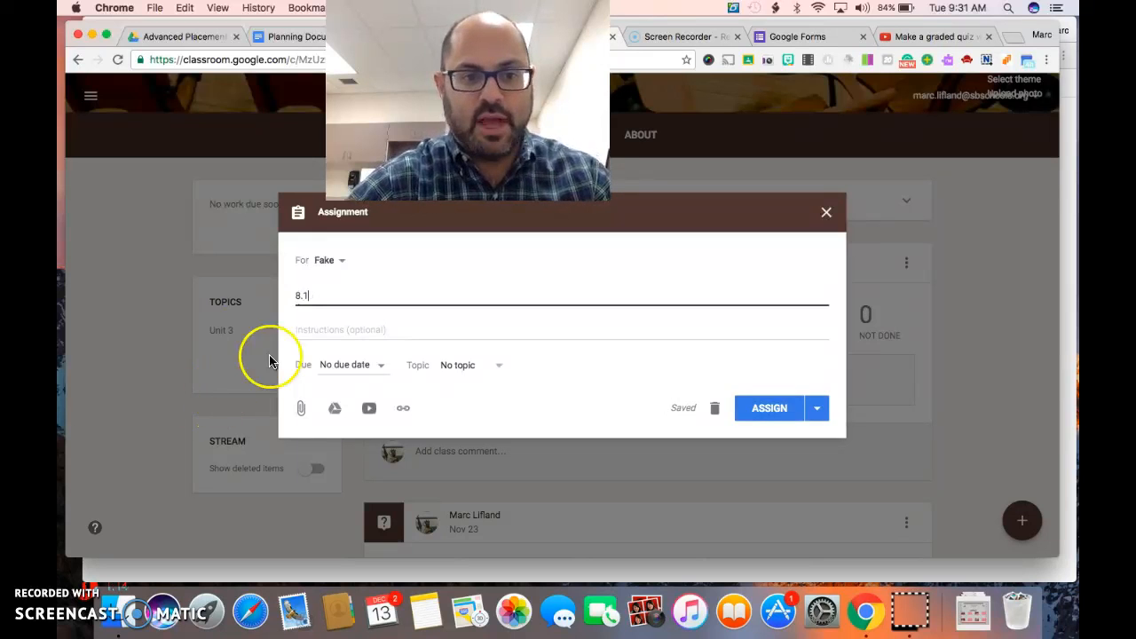
# Enter the assignment instructions "Read the chapter (8 section 1) and answer questions in the form".
pyautogui.click(305, 330)
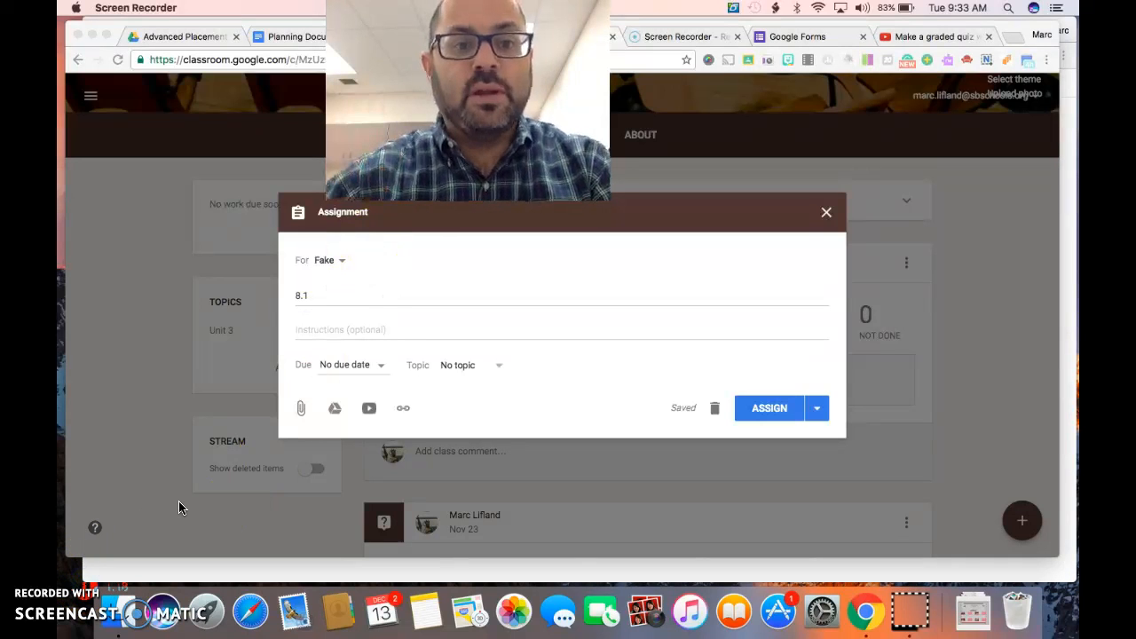
pyautogui.click(327, 302)
pyautogui.click(312, 327)
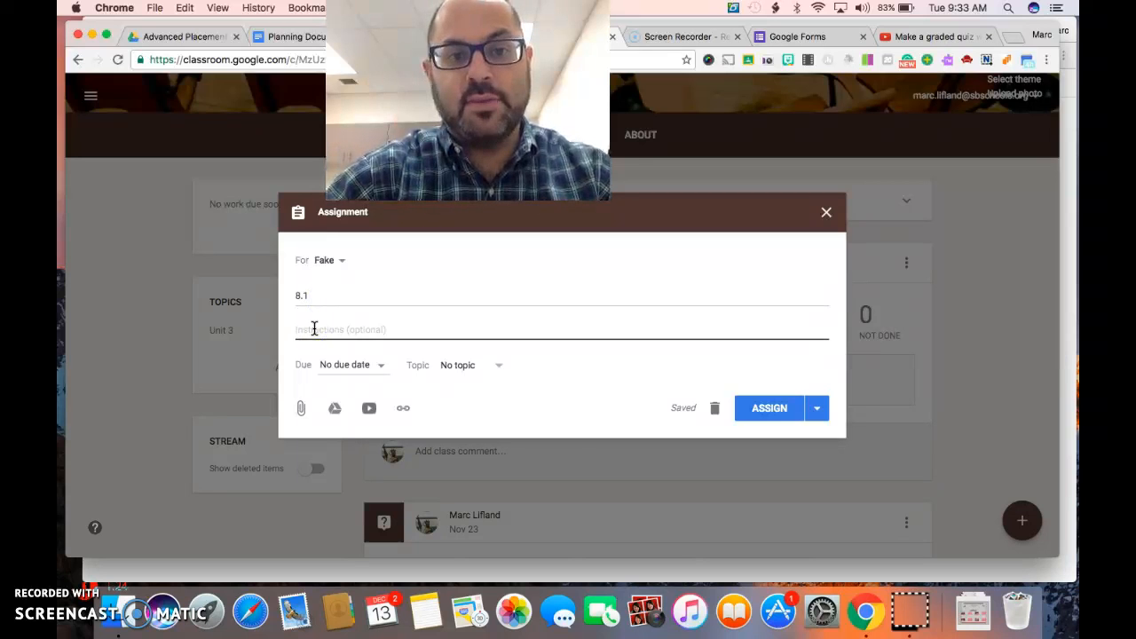
pyautogui.write('Read the chapt')
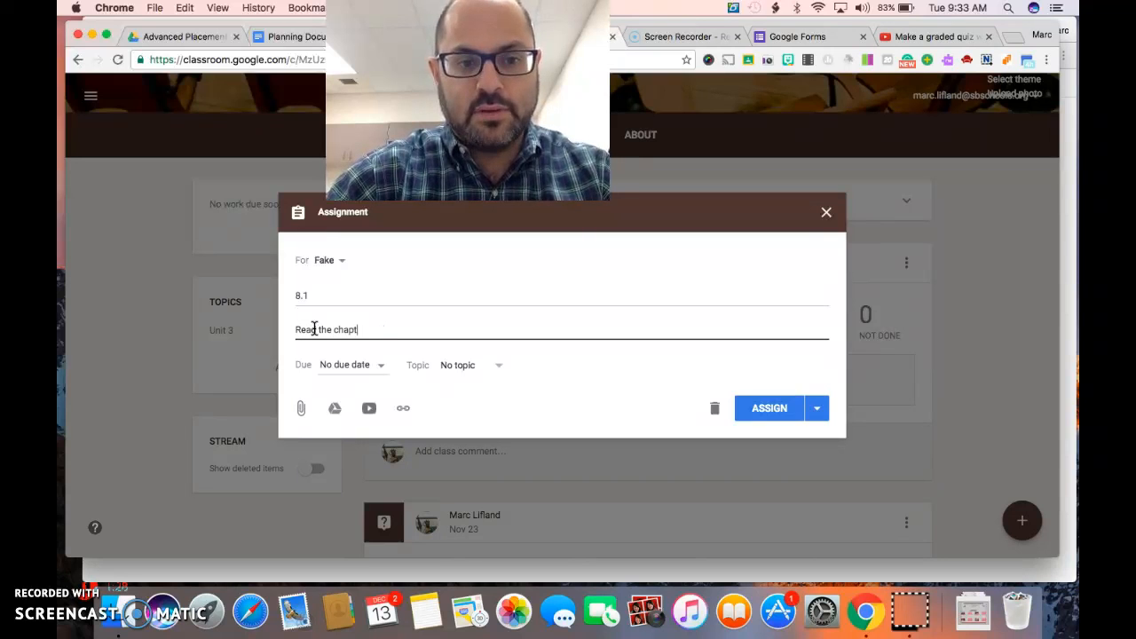
pyautogui.write('er (')
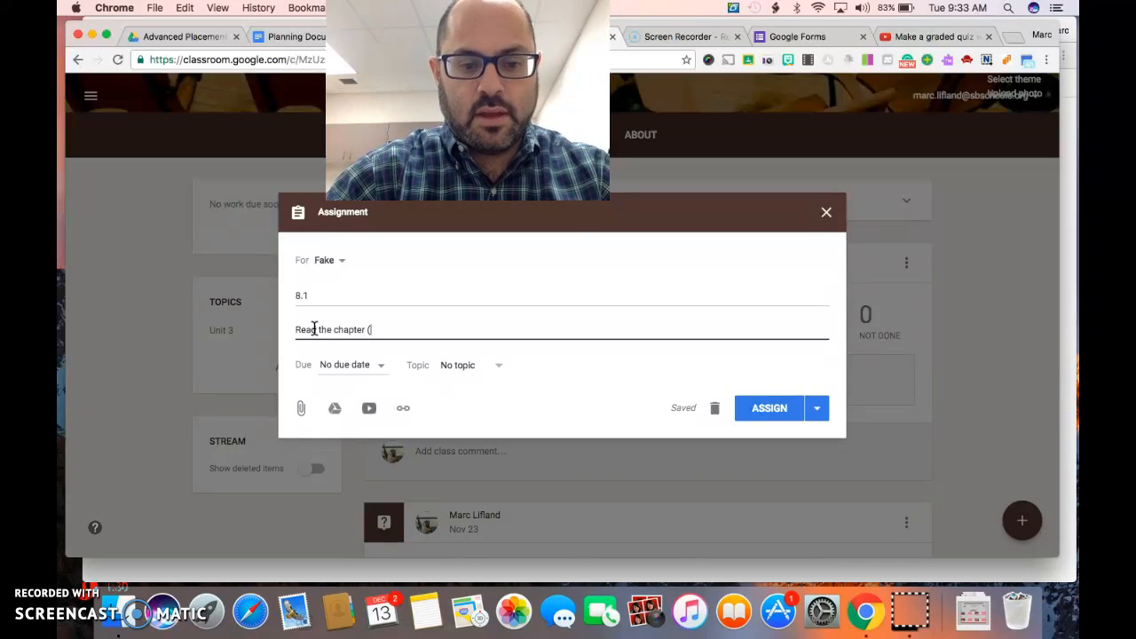
pyautogui.write('8 section')
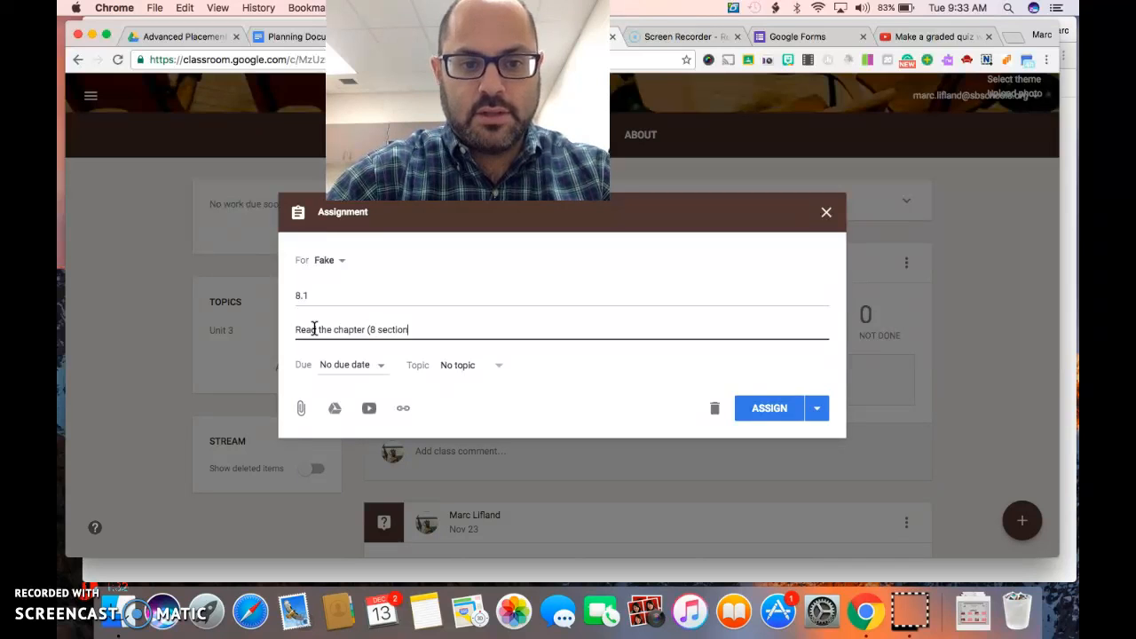
pyautogui.write(' 1) and answer u')
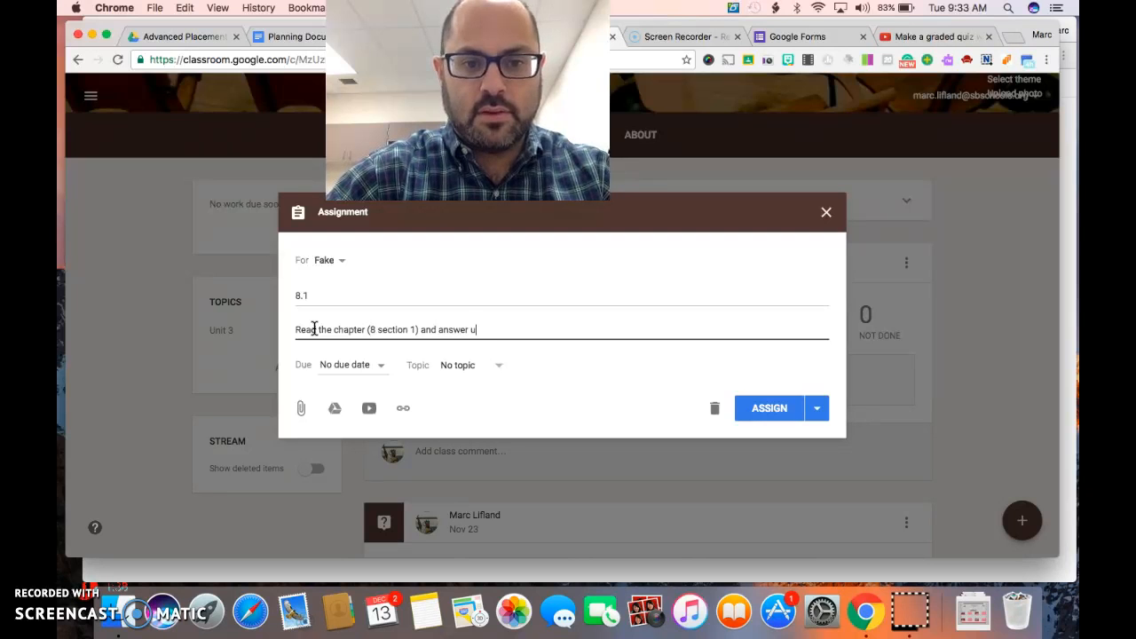
pyautogui.press('BackSpace')
pyautogui.press('BackSpace')
pyautogui.press('BackSpace')
pyautogui.write('que')
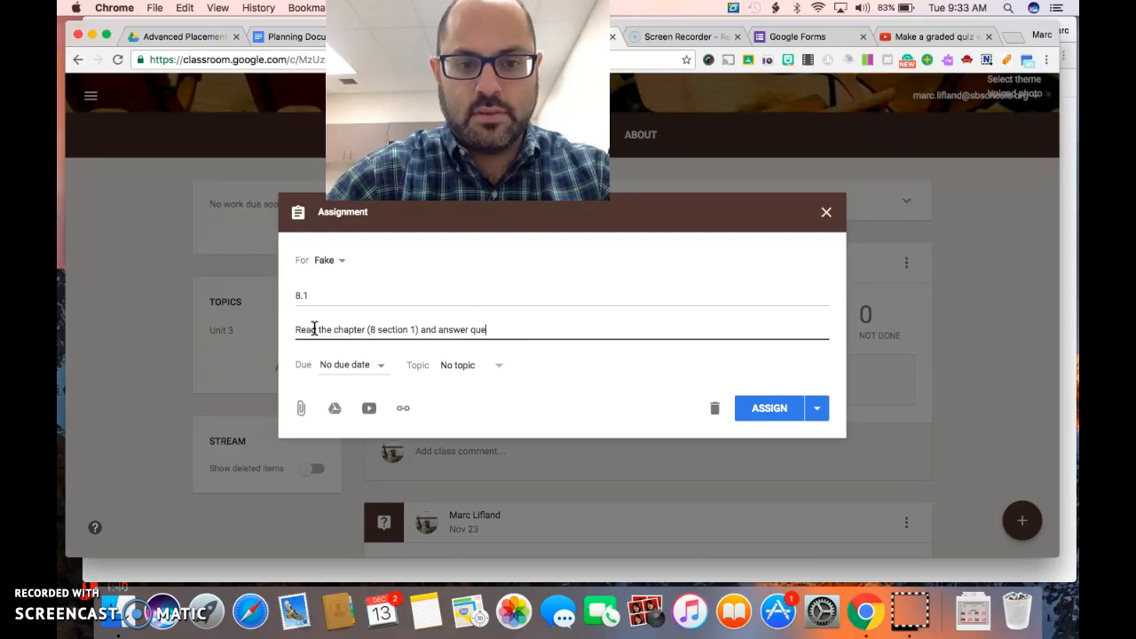
pyautogui.write('stions in the form.')
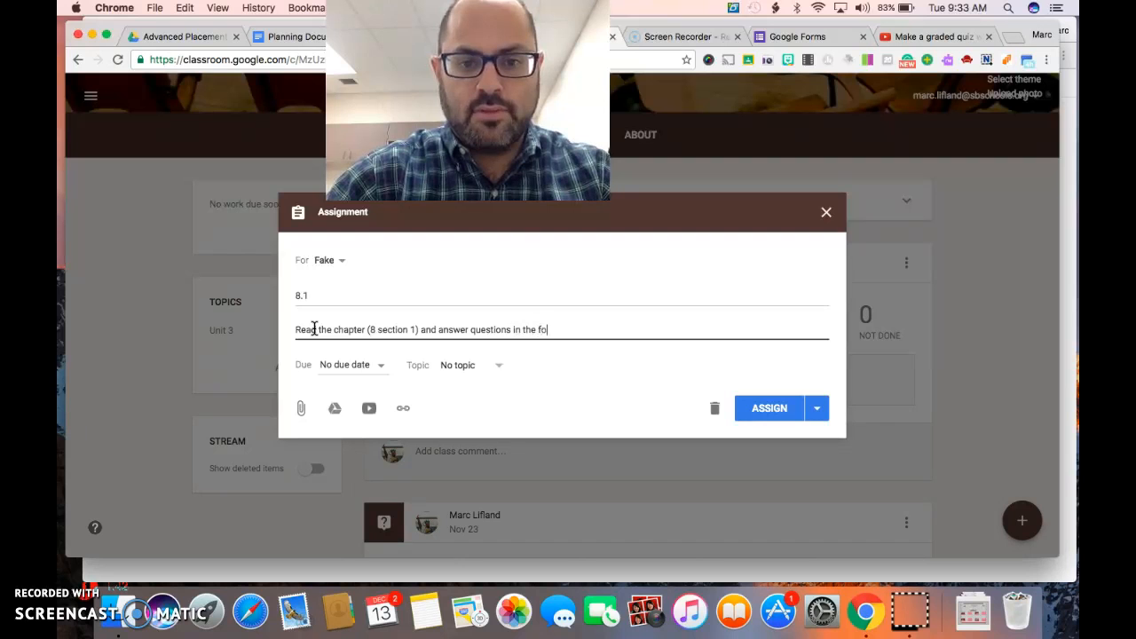
pyautogui.press('BackSpace')
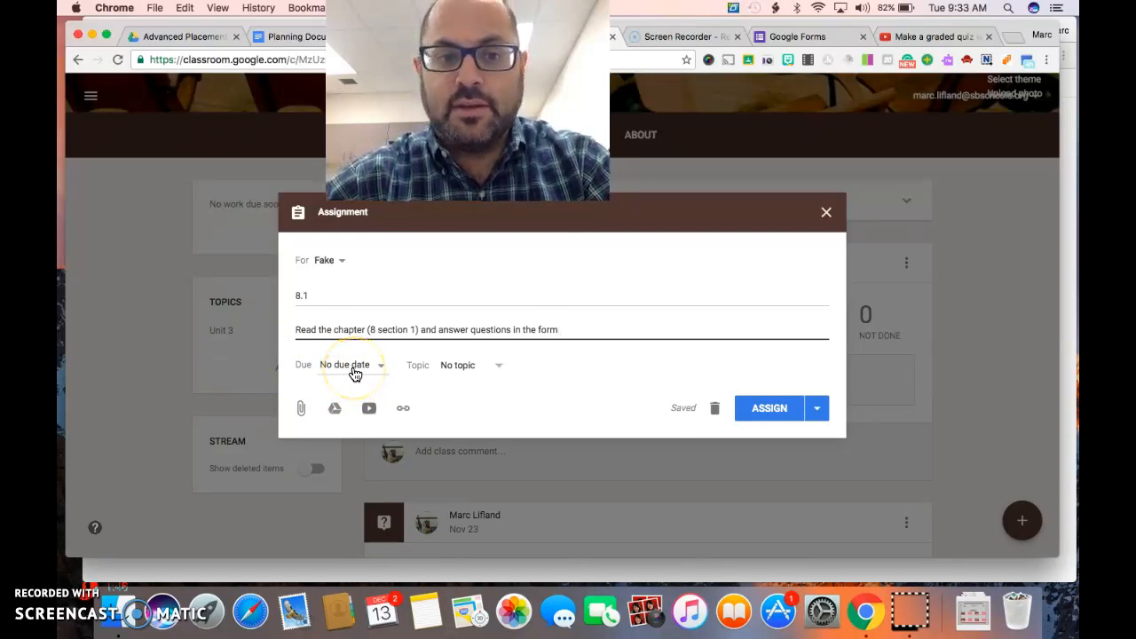
# Set the assignment's due date to Dec 15, 2016.
pyautogui.click(353, 369)
pyautogui.click(362, 416)
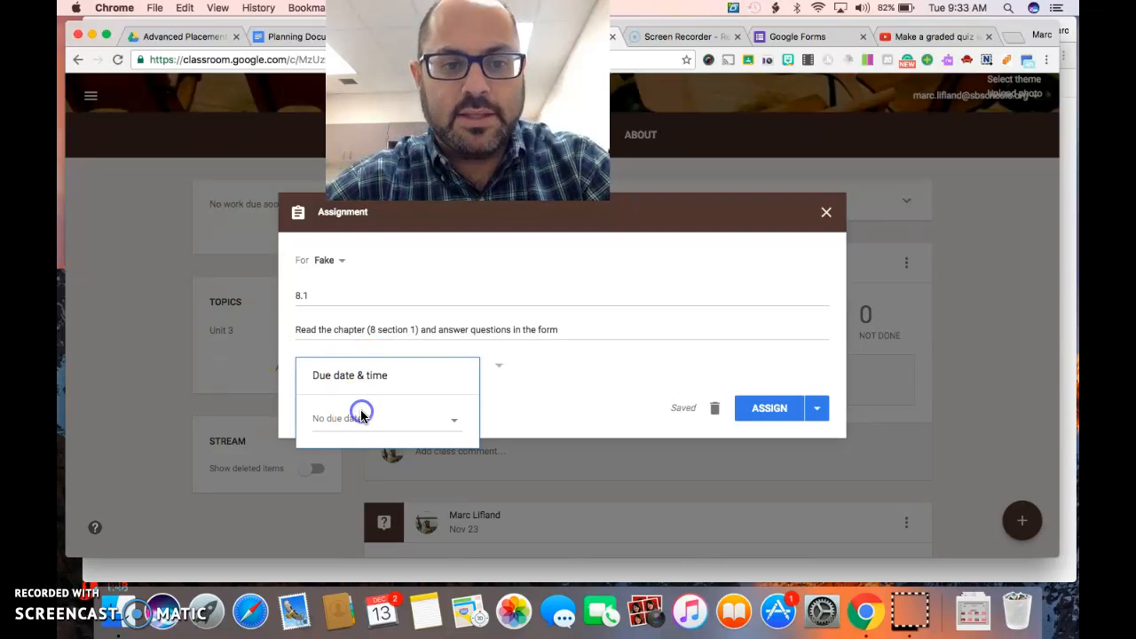
pyautogui.click(396, 499)
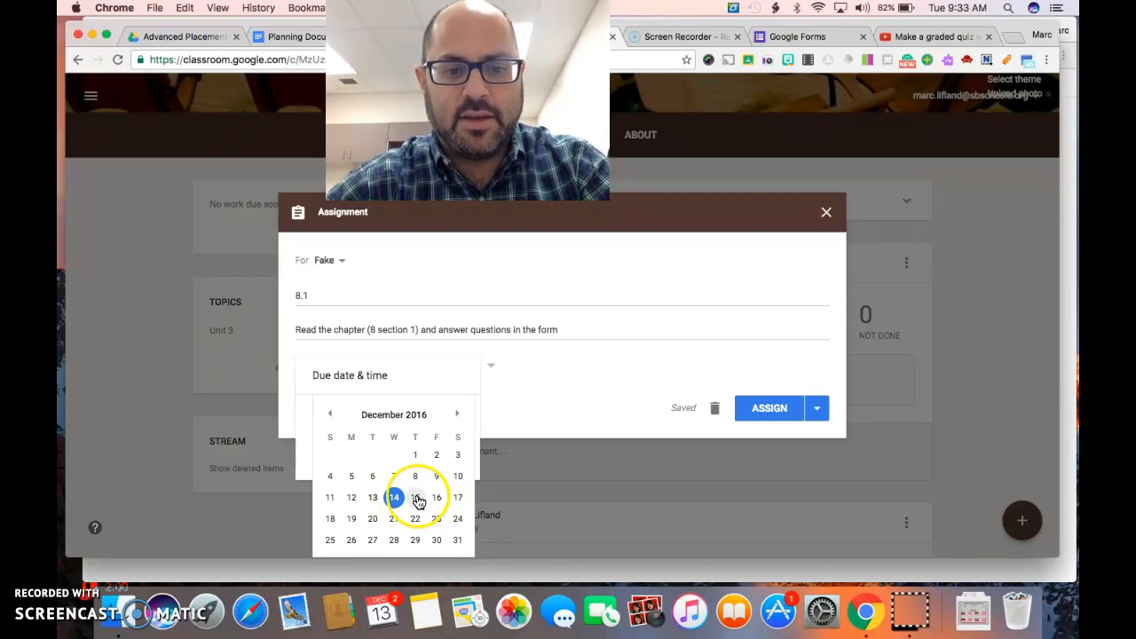
pyautogui.click(416, 498)
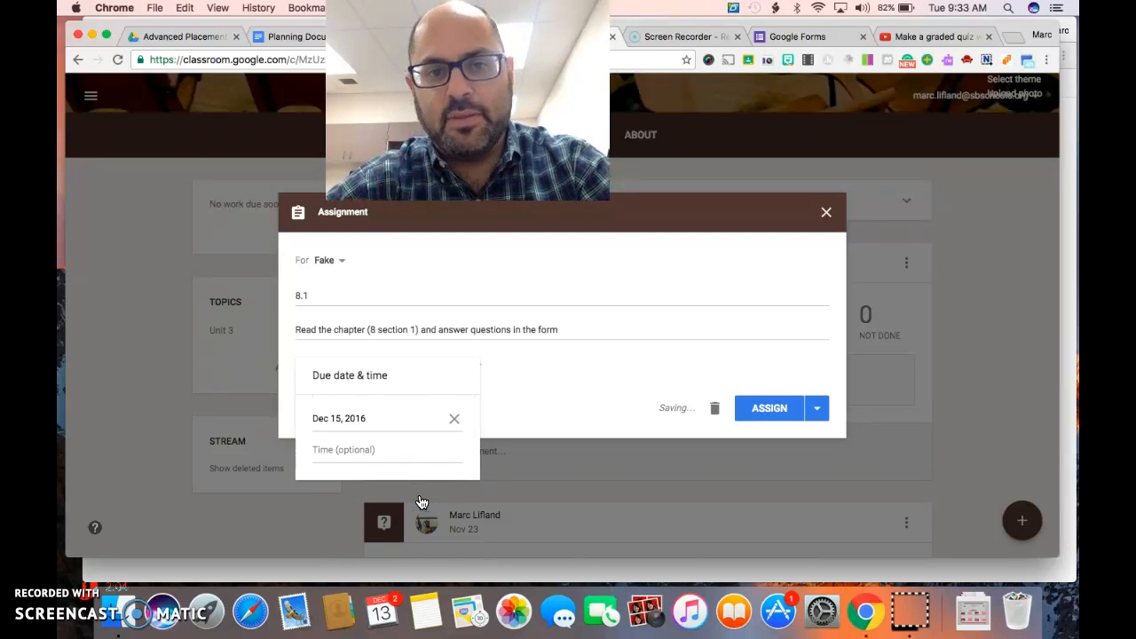
# Set the assignment's due time to 7:30AM.
pyautogui.click(370, 451)
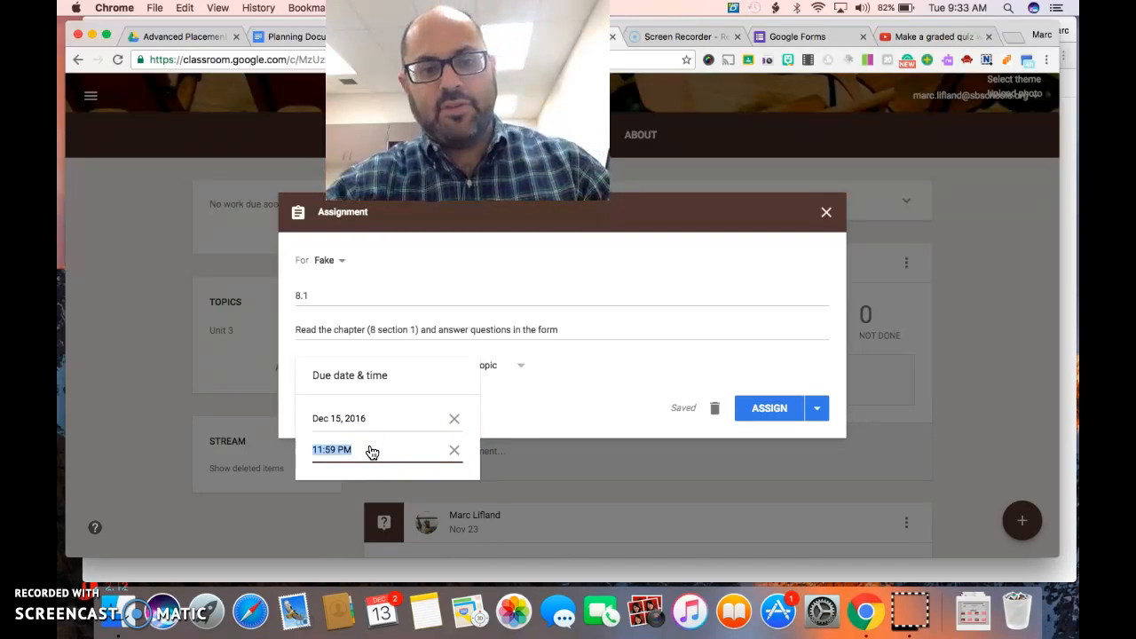
pyautogui.write('73')
pyautogui.press('BackSpace')
pyautogui.press('BackSpace')
pyautogui.write(':30AM')
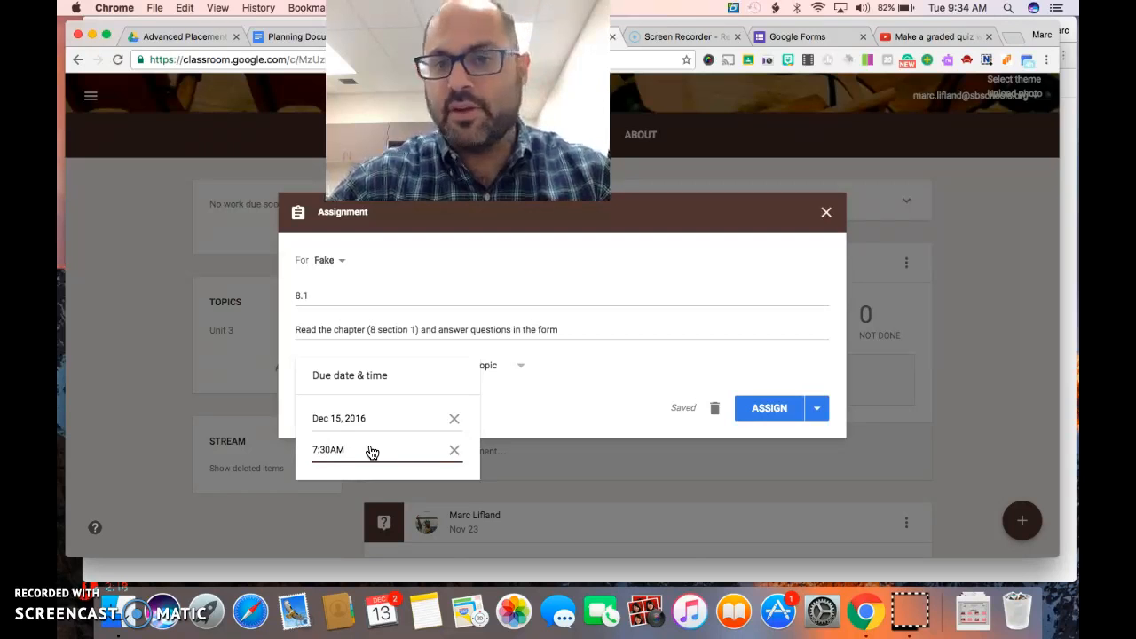
# Change the assignment's due time to 12:30 PM and close the due date settings.
pyautogui.press('BackSpace')
pyautogui.press('BackSpace')
pyautogui.press('BackSpace')
pyautogui.press('BackSpace')
pyautogui.write('12:3')
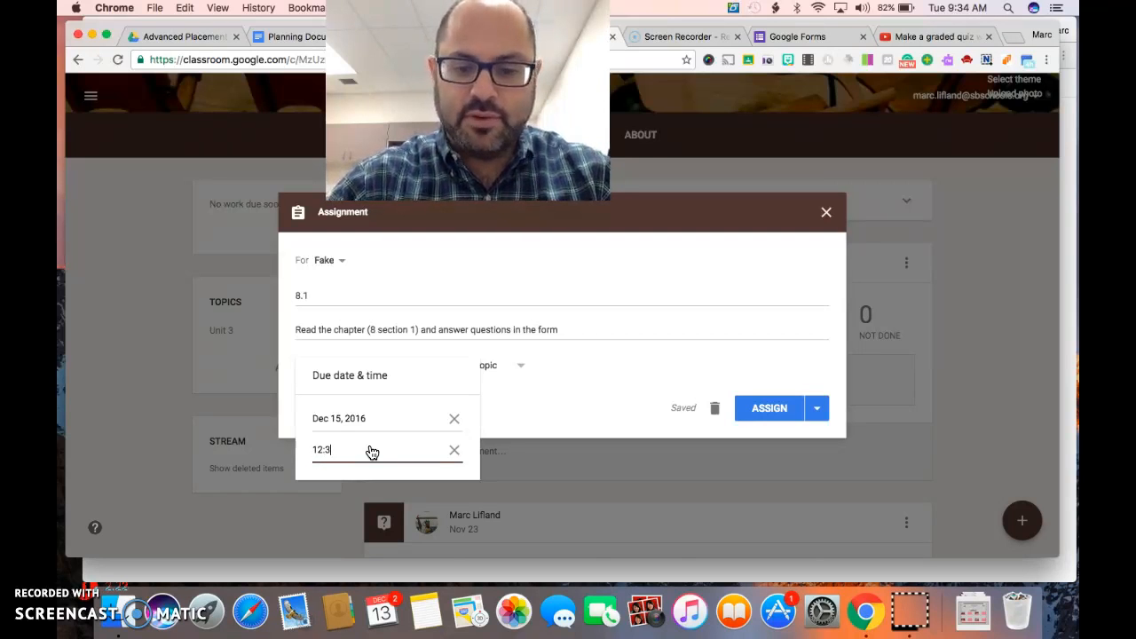
pyautogui.write('0PM')
pyautogui.click(568, 393)
pyautogui.click(530, 390)
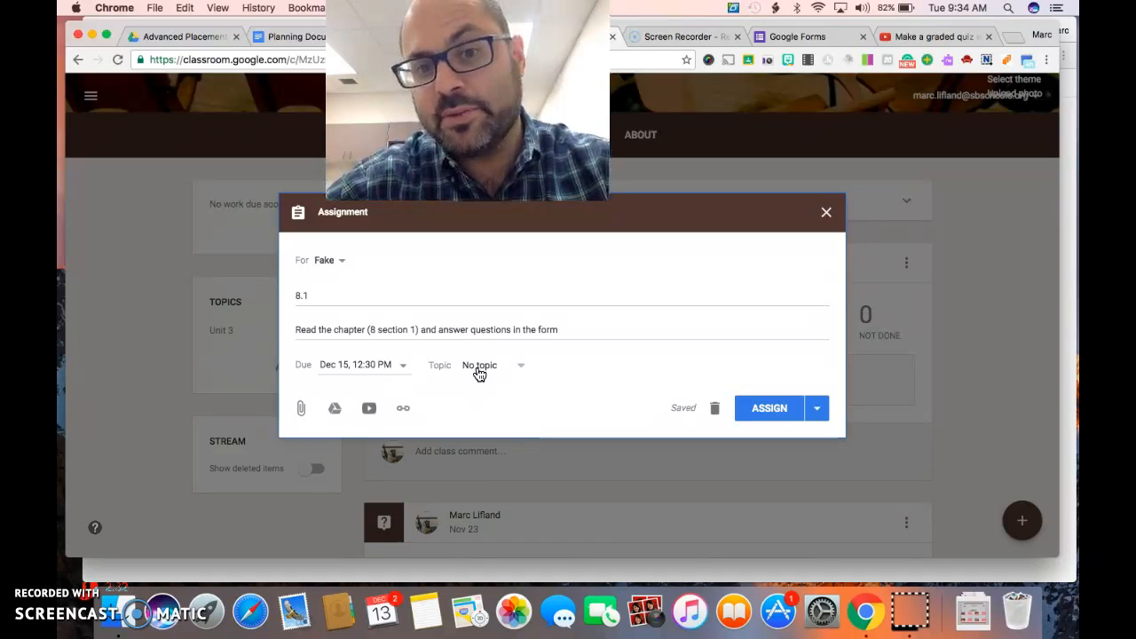
# Create a new topic named HW for the assignment.
pyautogui.click(479, 371)
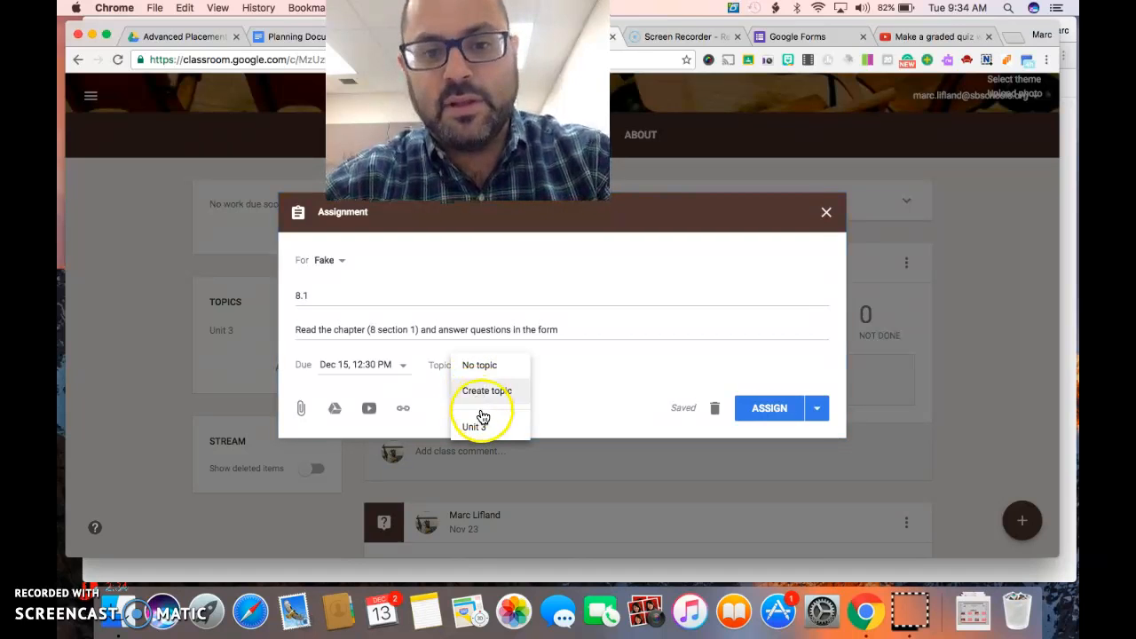
pyautogui.click(492, 398)
pyautogui.write('HW')
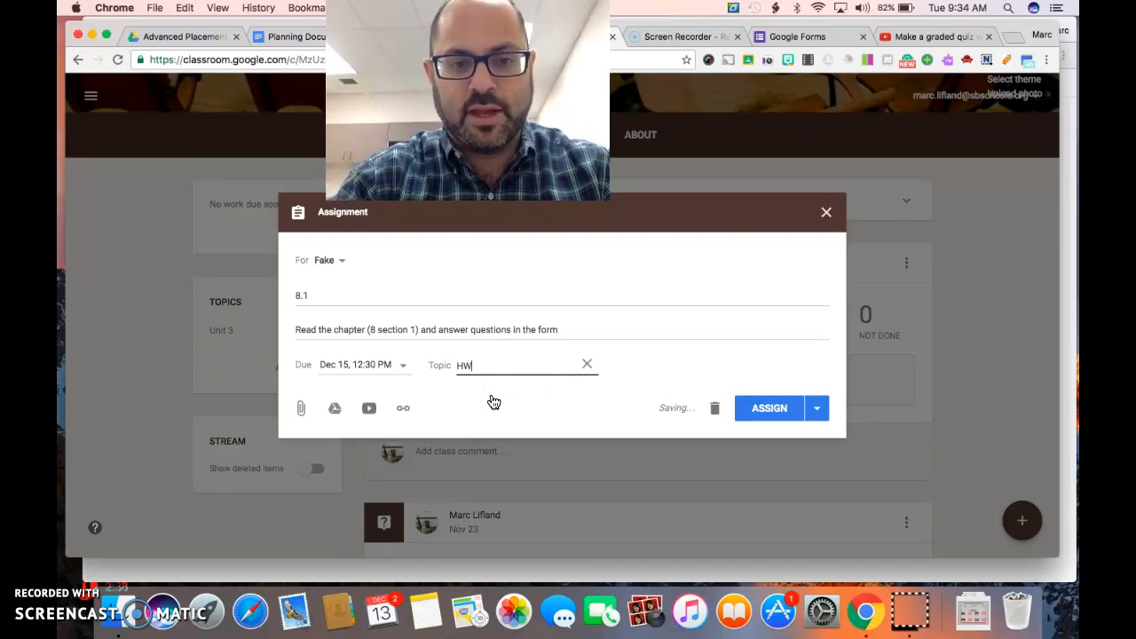
pyautogui.click(643, 379)
pyautogui.click(521, 368)
pyautogui.click(473, 366)
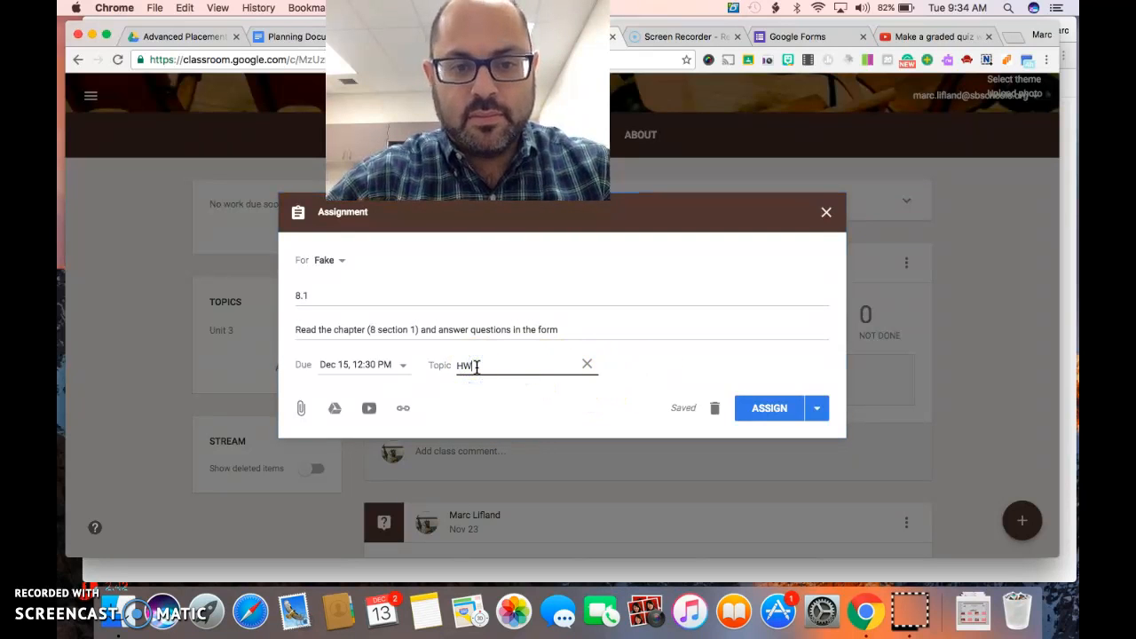
pyautogui.click(688, 371)
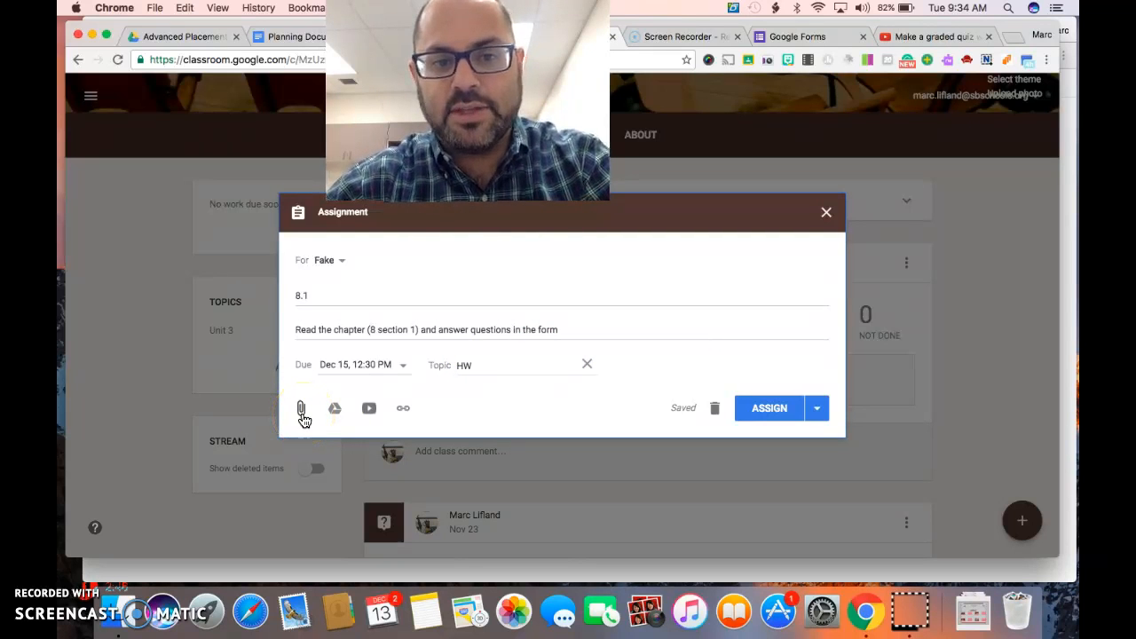
# Examine the attachment sources, including files on the computer, recent, My Drive and starred files, and leave without inserting anything.
pyautogui.click(302, 410)
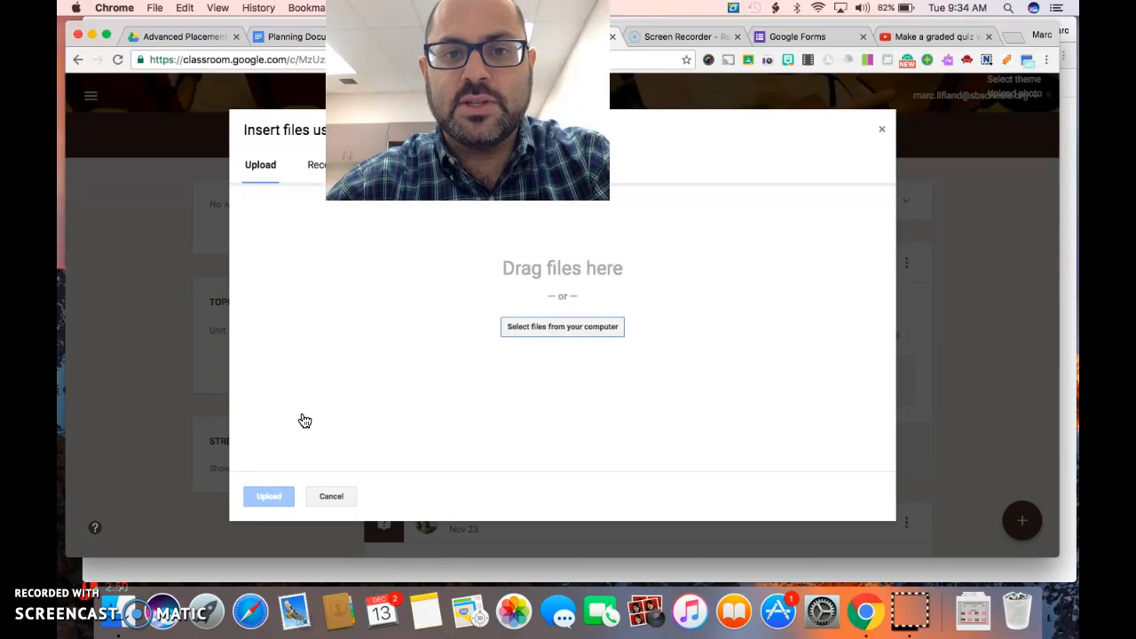
pyautogui.moveTo(467, 101); pyautogui.dragTo(970, 162)
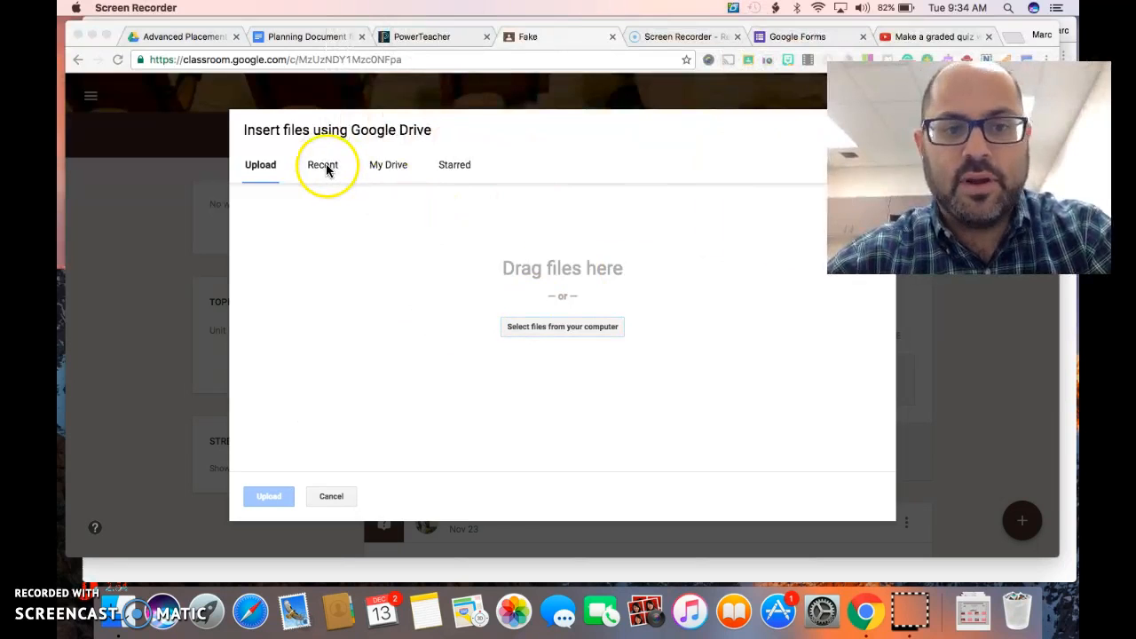
pyautogui.click(556, 326)
pyautogui.click(556, 327)
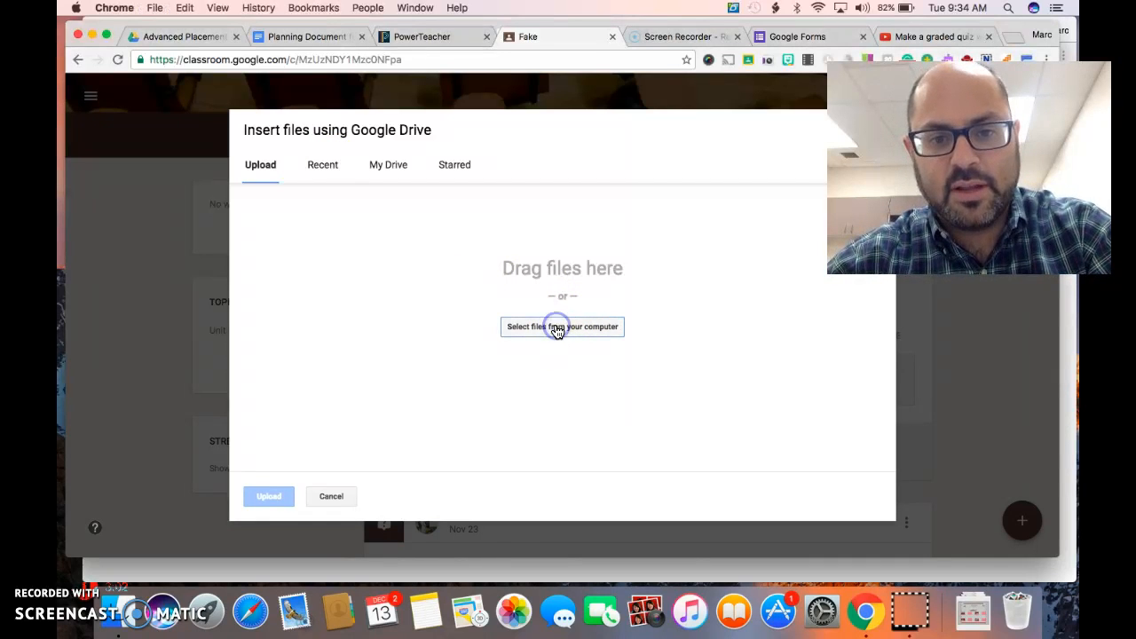
pyautogui.click(557, 328)
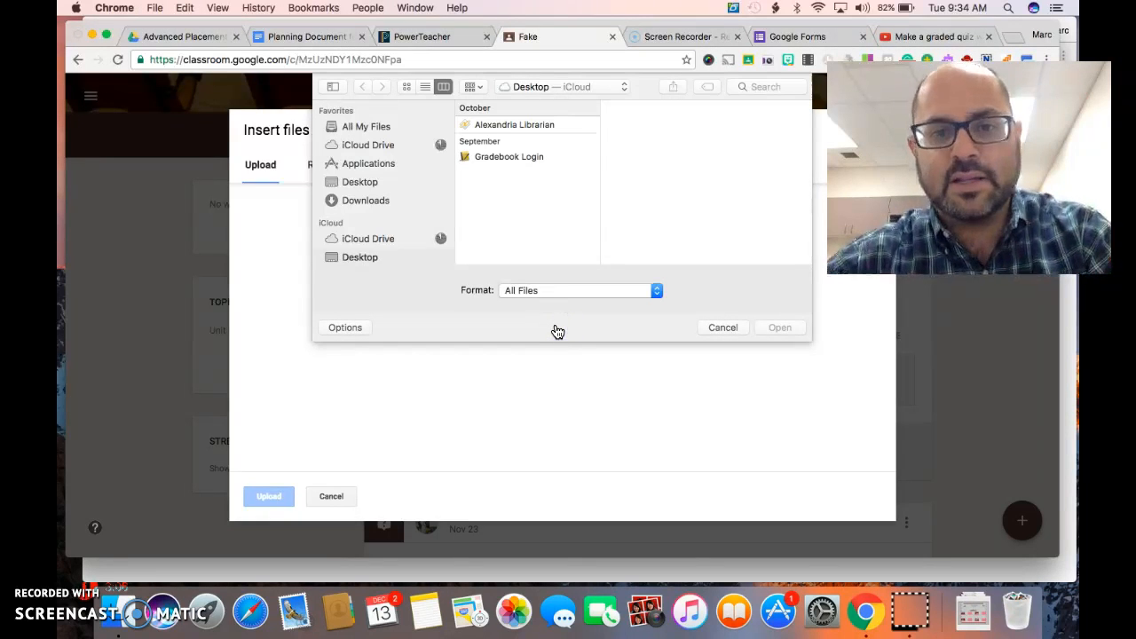
pyautogui.click(726, 328)
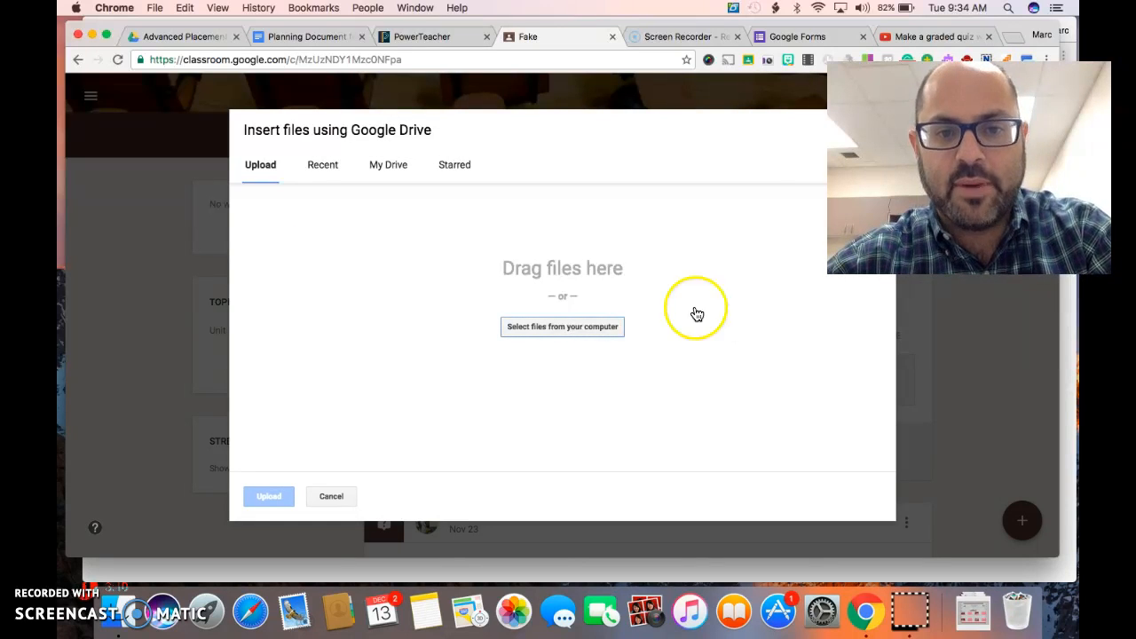
pyautogui.click(189, 278)
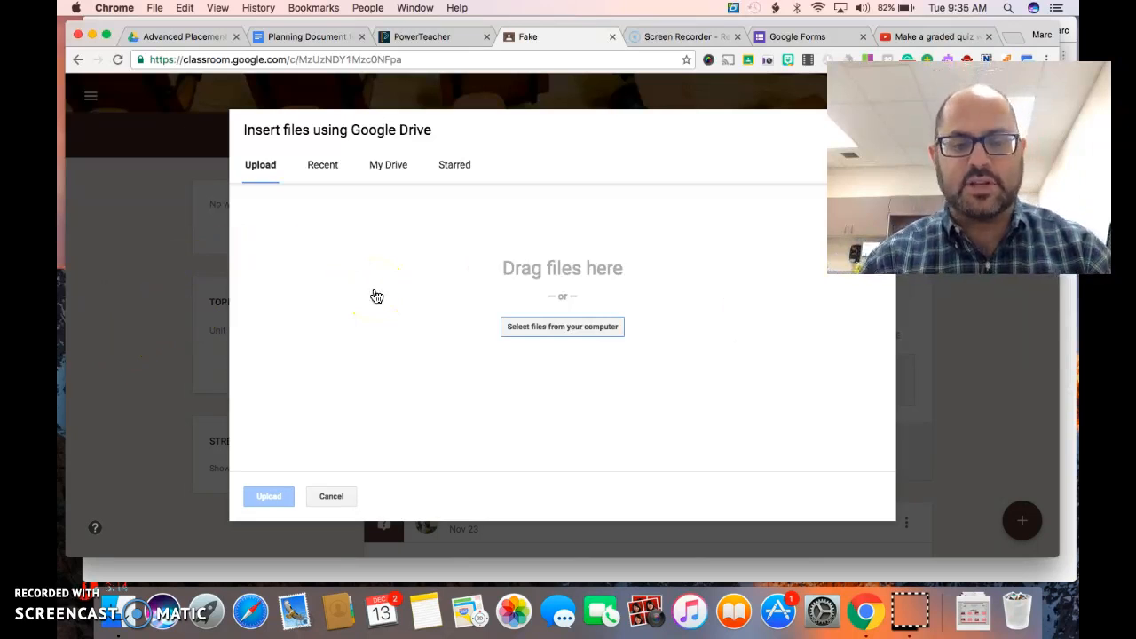
pyautogui.click(325, 169)
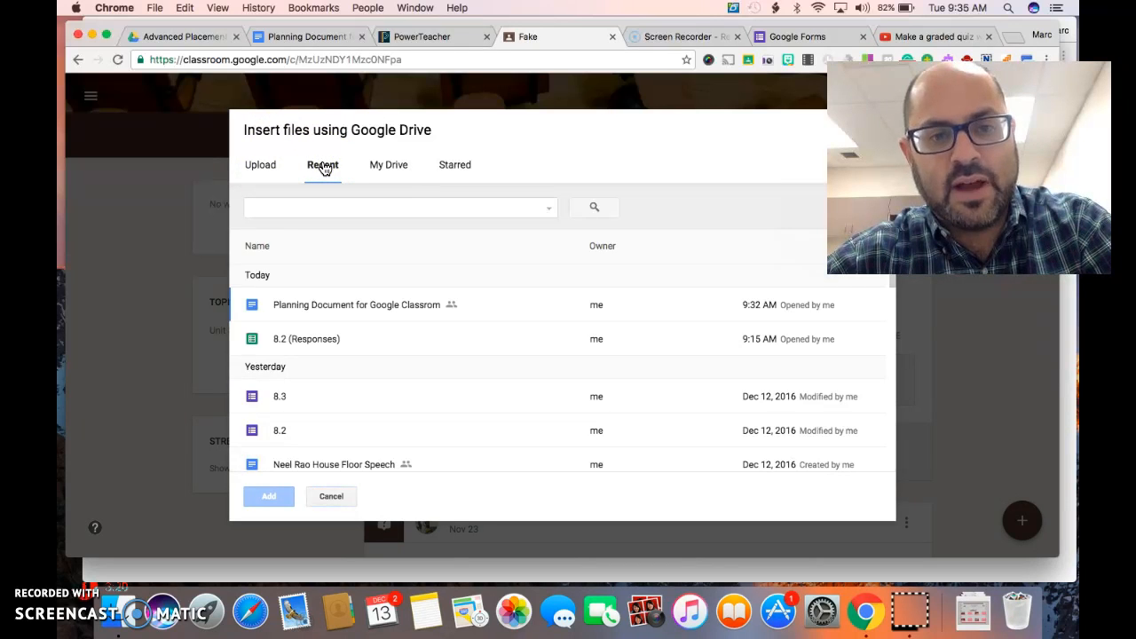
pyautogui.click(386, 169)
pyautogui.click(469, 170)
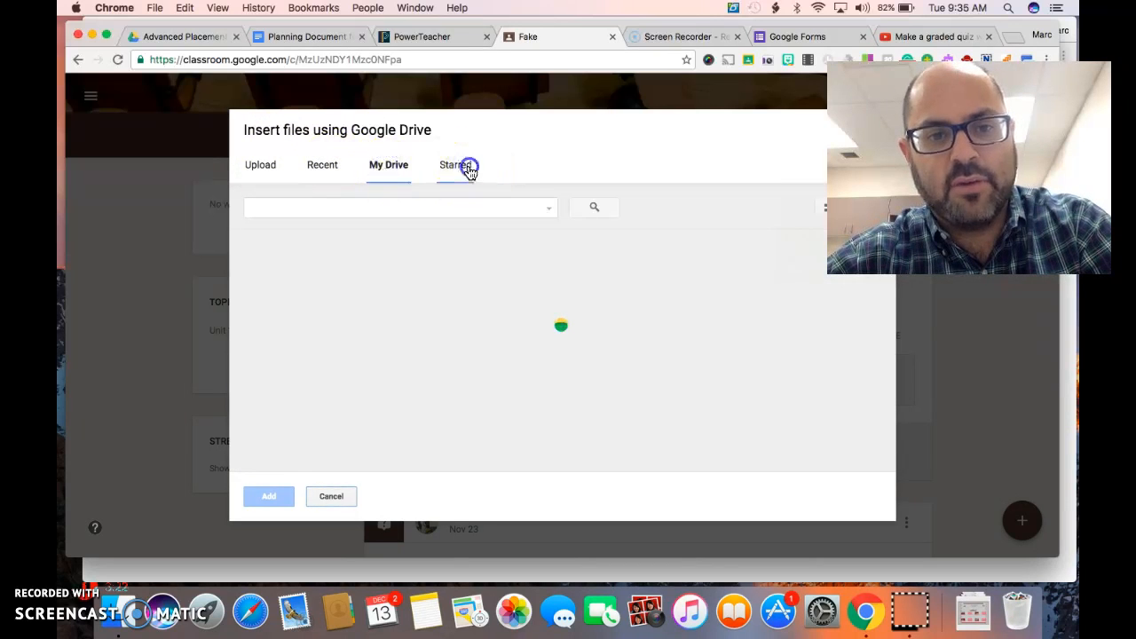
pyautogui.click(331, 499)
# Attach the 8.2 form from the recent Google Drive files to the assignment.
pyautogui.click(336, 410)
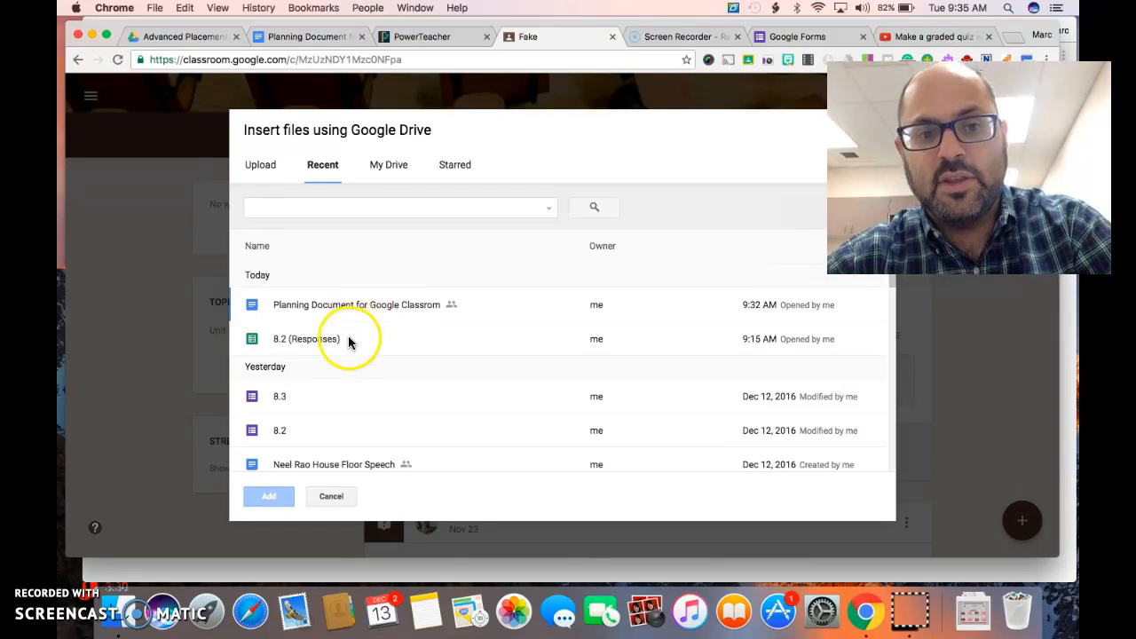
pyautogui.scroll(-6, 348, 342)
pyautogui.scroll(6, 348, 343)
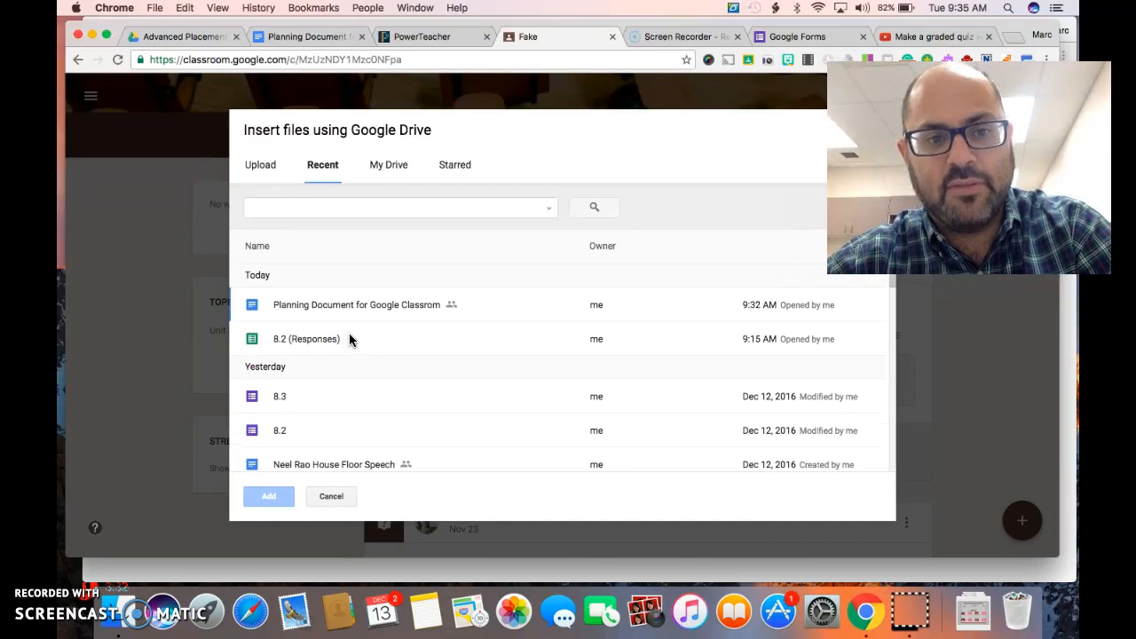
pyautogui.click(334, 337)
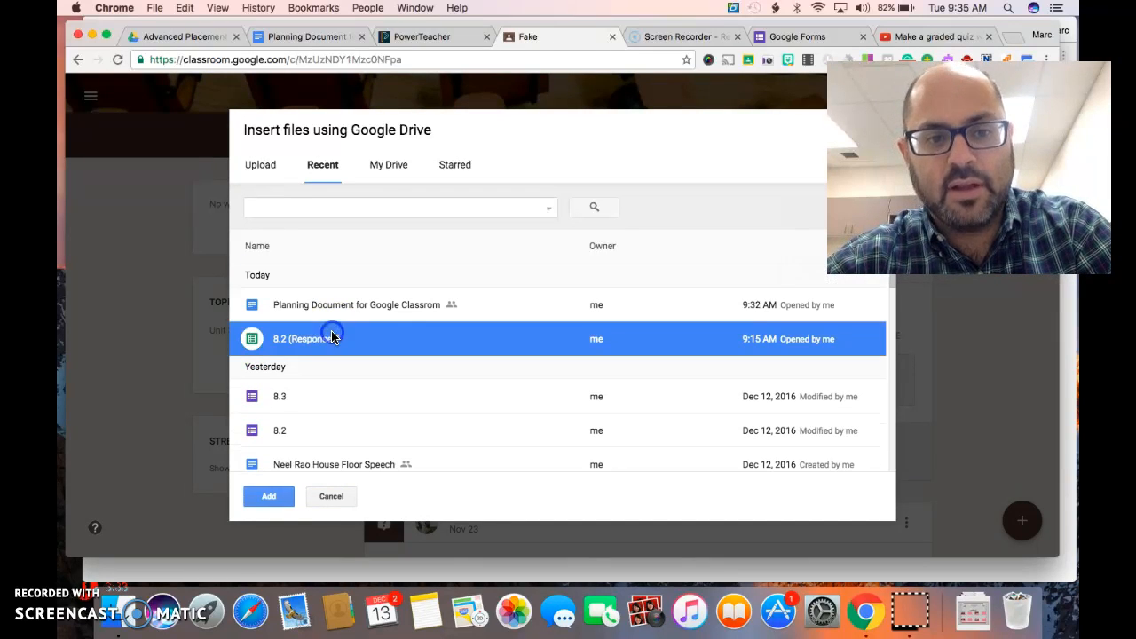
pyautogui.click(286, 396)
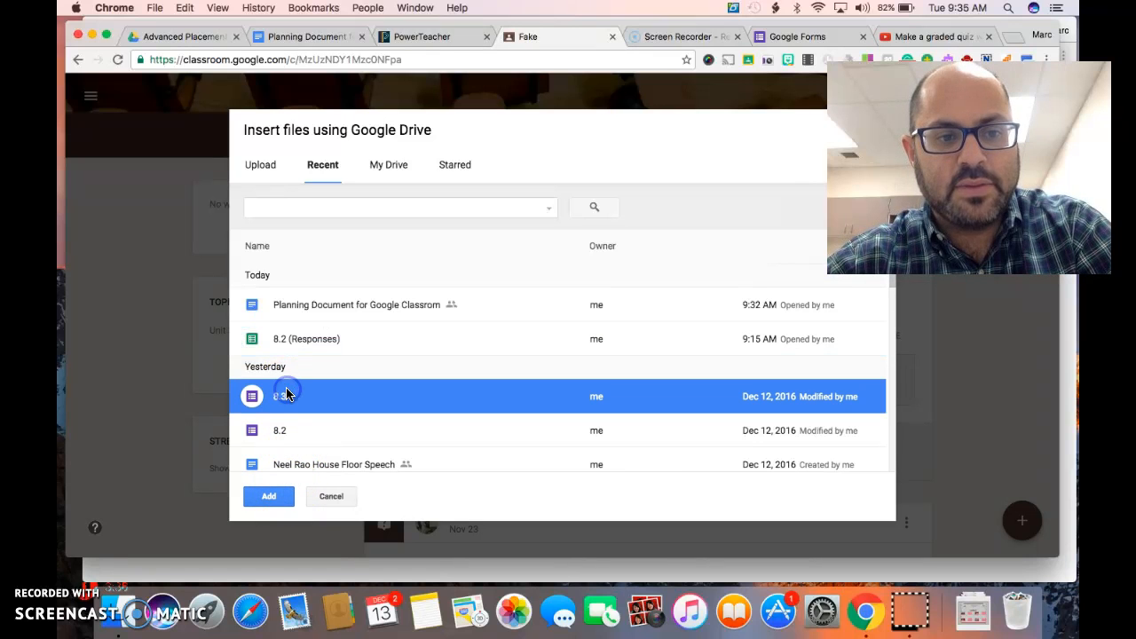
pyautogui.click(279, 426)
pyautogui.click(280, 503)
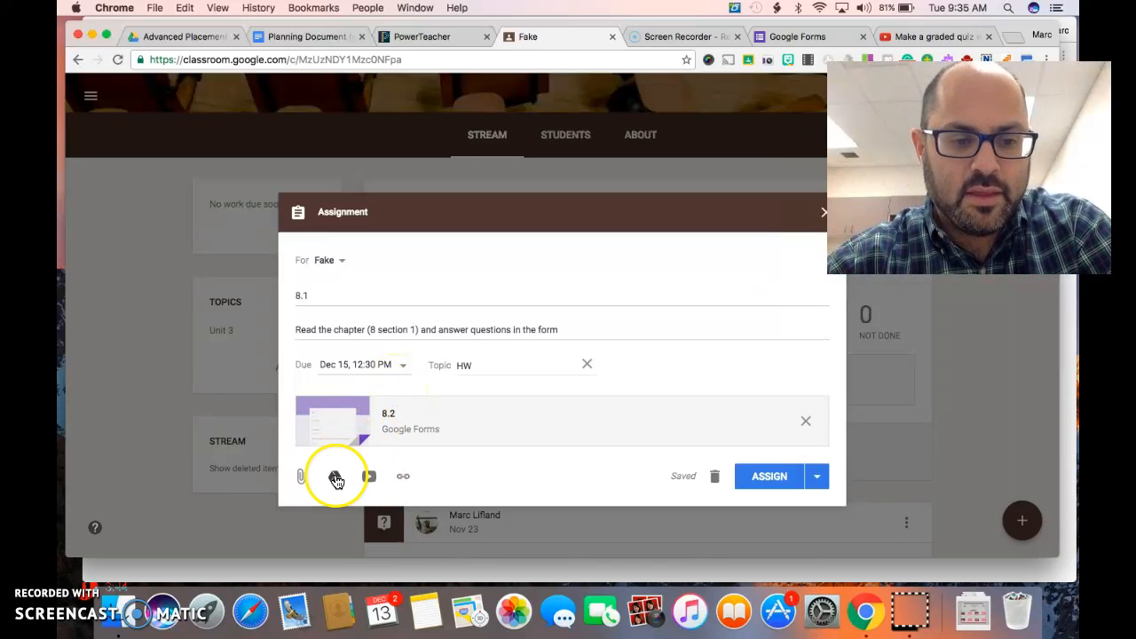
# Start inserting a YouTube video by URL and copy the address of the "Make a graded quiz with feedback and post to Google Classroom" video.
pyautogui.click(370, 479)
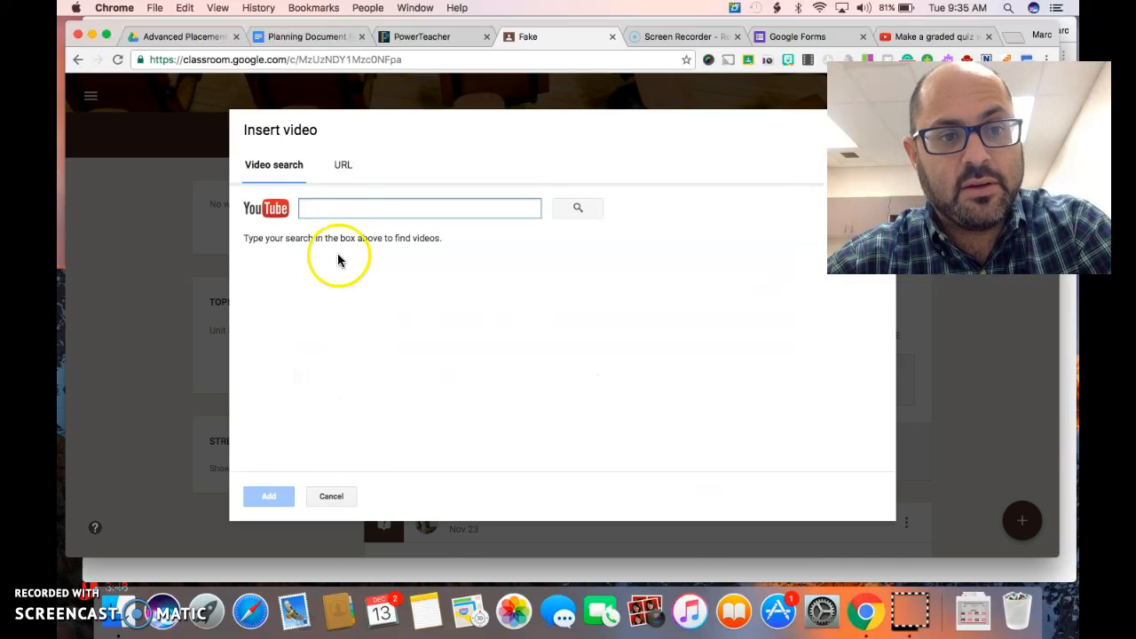
pyautogui.click(344, 171)
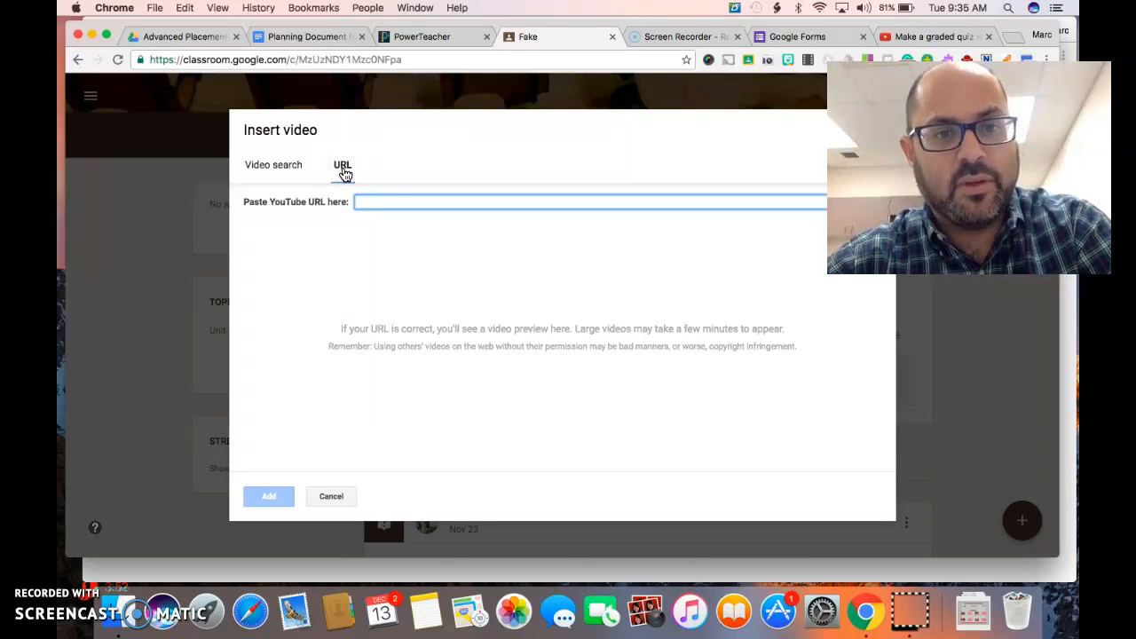
pyautogui.click(891, 36)
pyautogui.moveTo(890, 37); pyautogui.dragTo(641, 32)
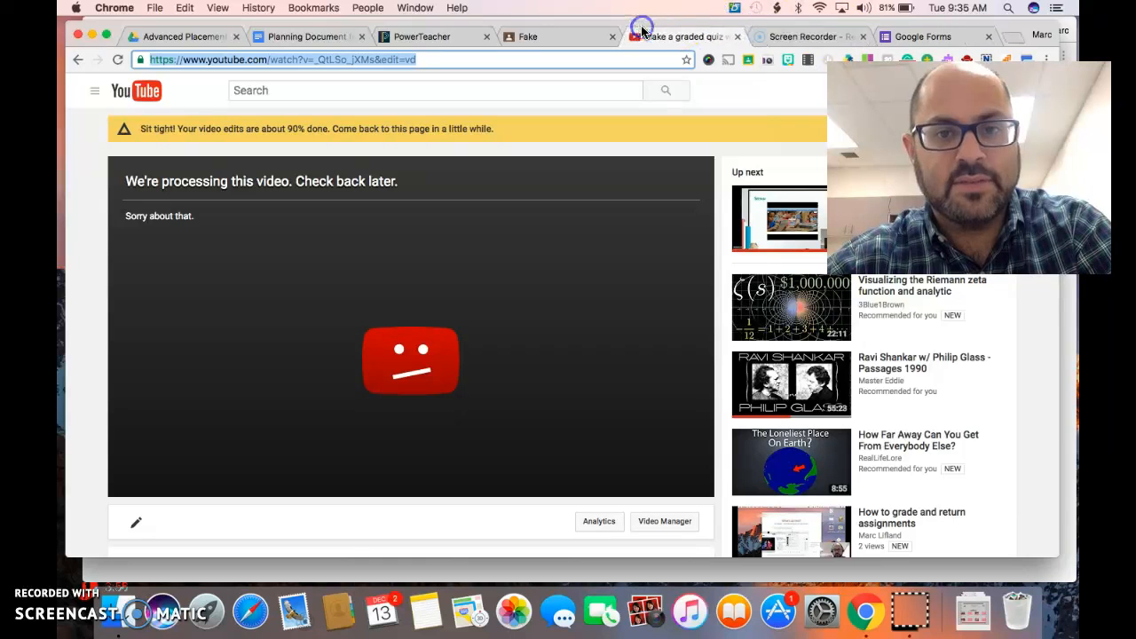
pyautogui.click(118, 59)
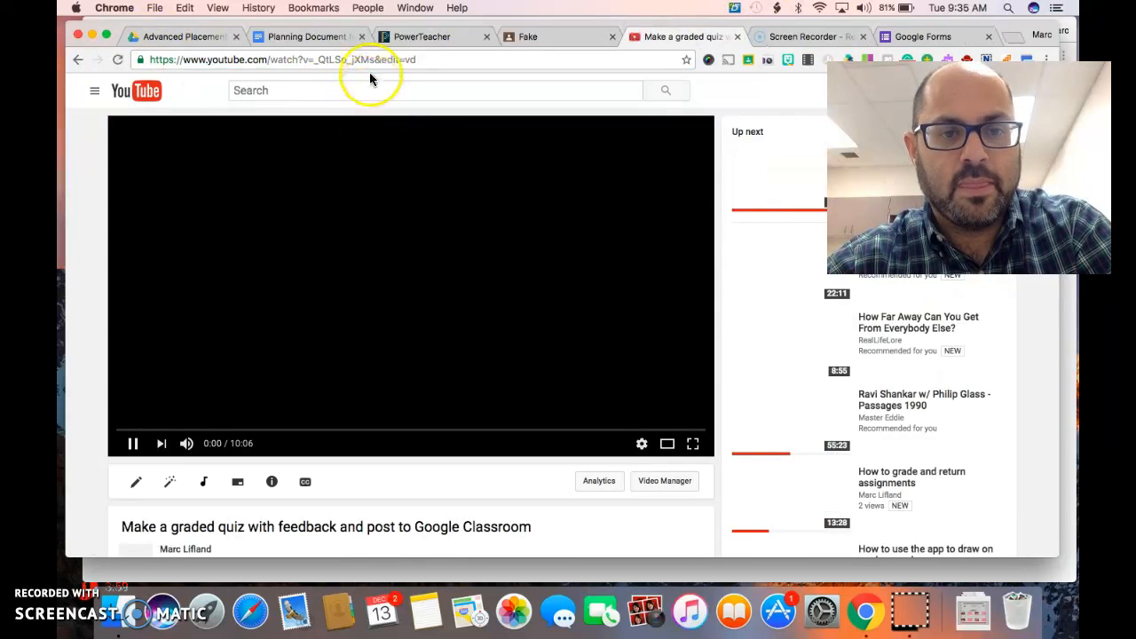
pyautogui.click(367, 58)
pyautogui.rightClick(365, 59)
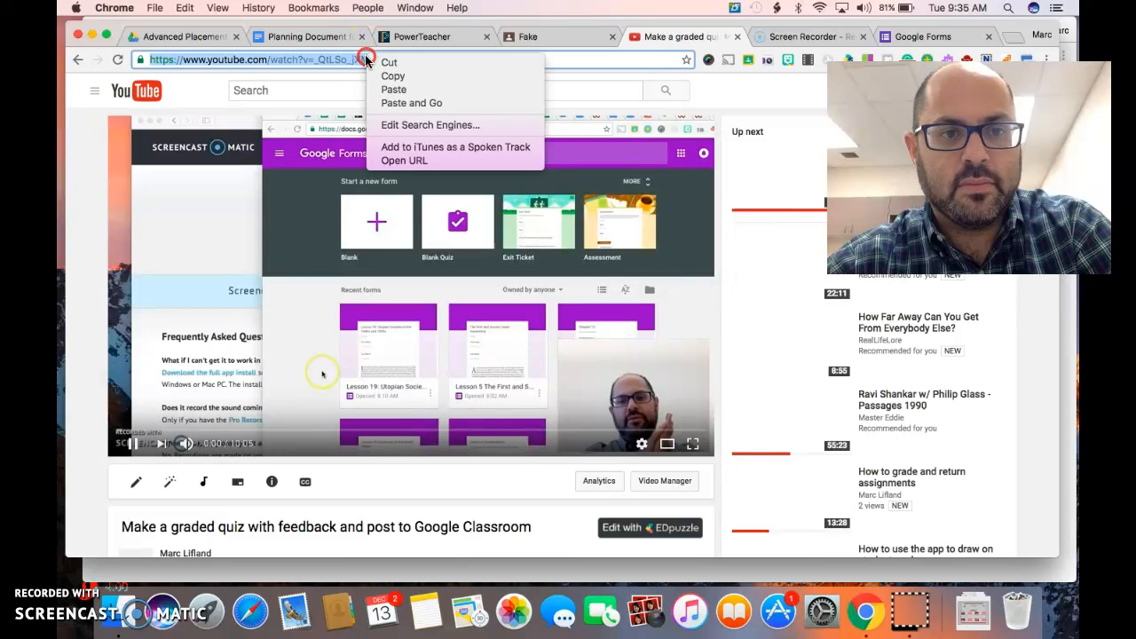
pyautogui.click(393, 76)
pyautogui.click(139, 443)
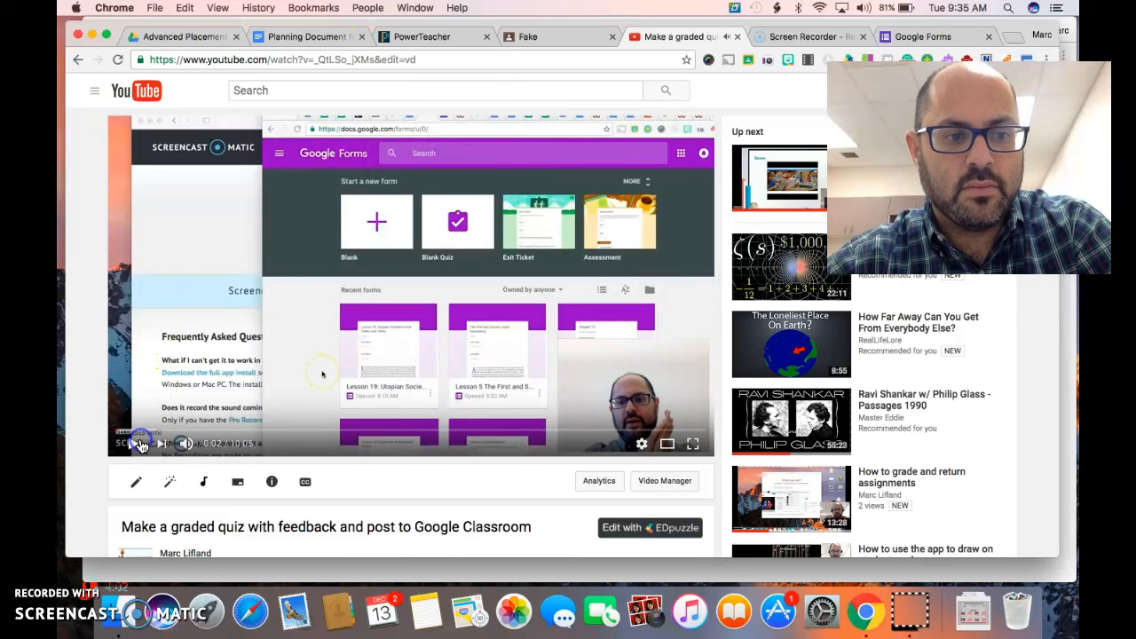
# Paste the copied YouTube URL into the assignment's video insertion and add that video as an attachment.
pyautogui.click(526, 37)
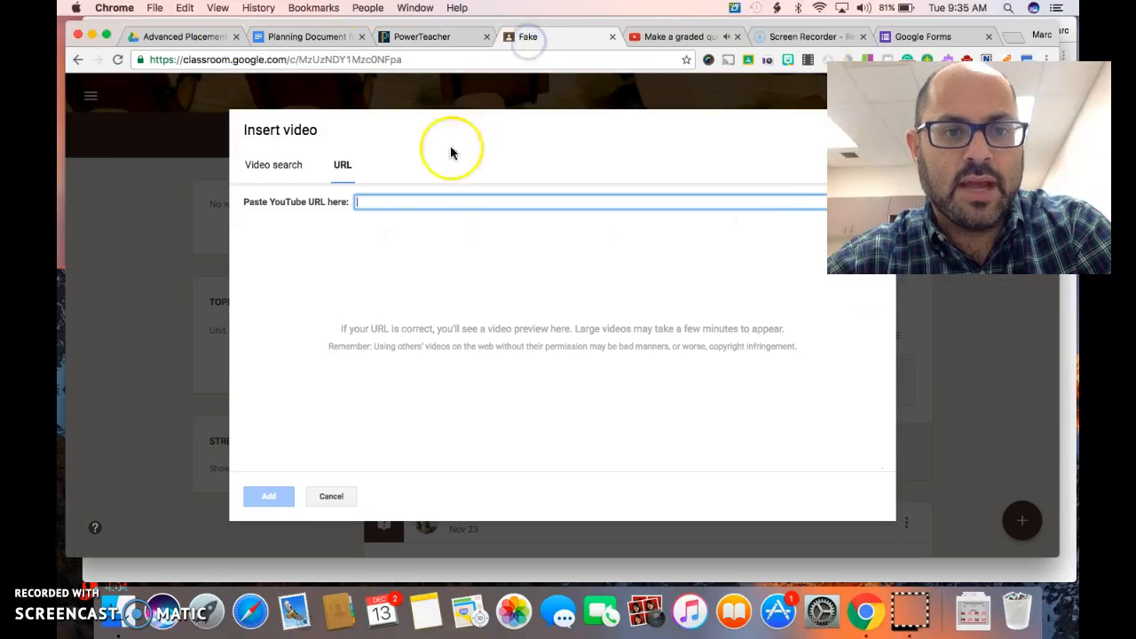
pyautogui.rightClick(385, 205)
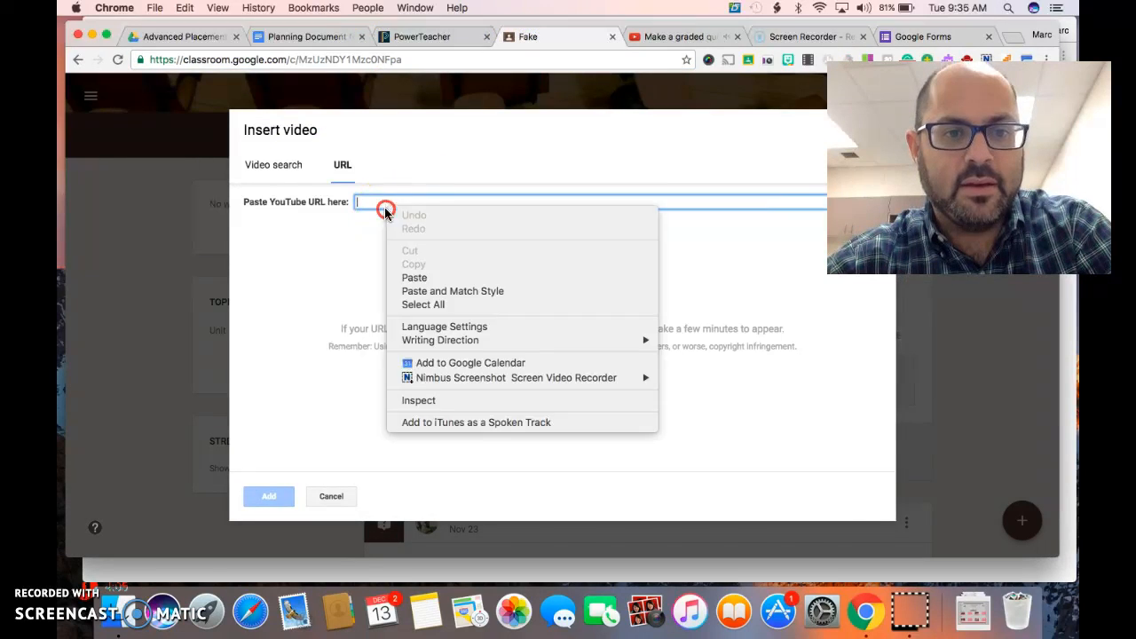
pyautogui.click(414, 277)
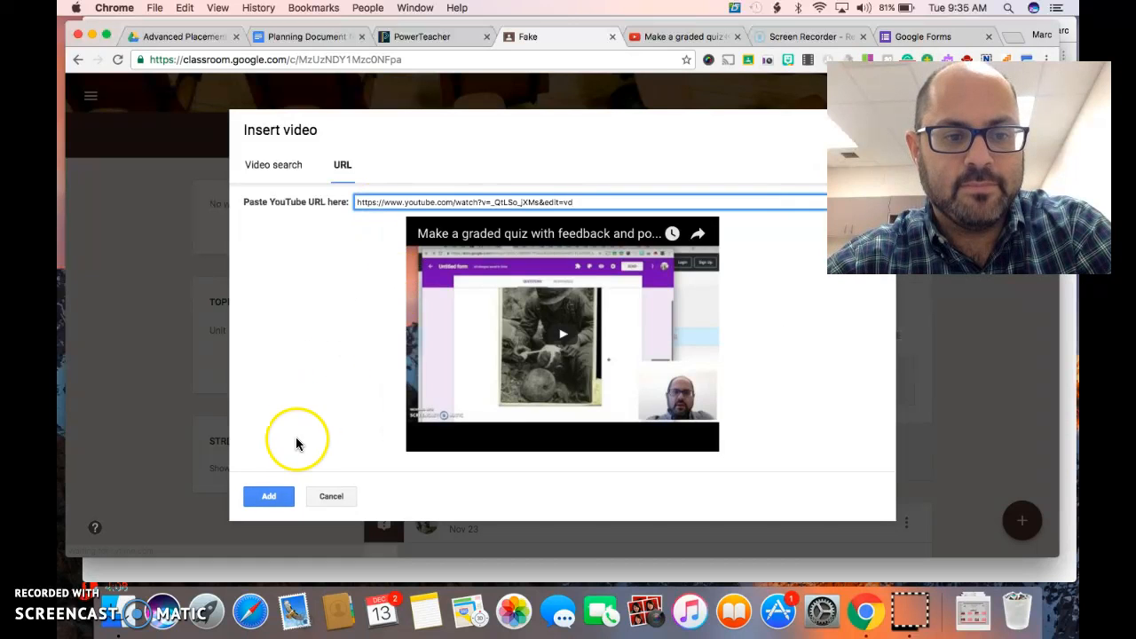
pyautogui.click(271, 496)
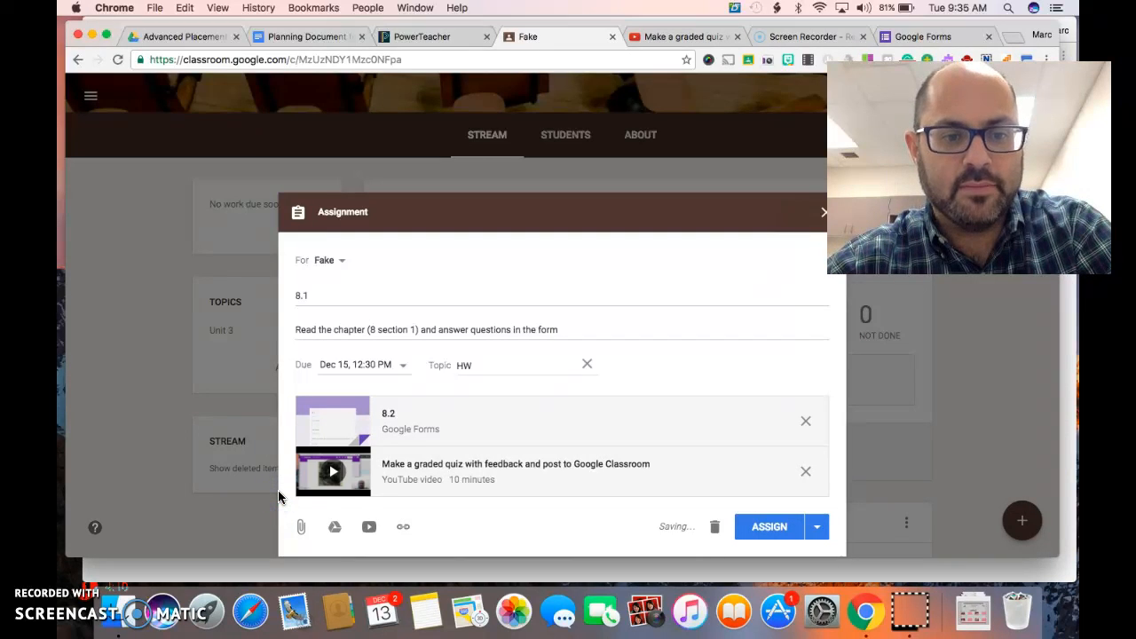
# Search YouTube for "make a graded quiz" while inserting another video into the assignment.
pyautogui.click(369, 527)
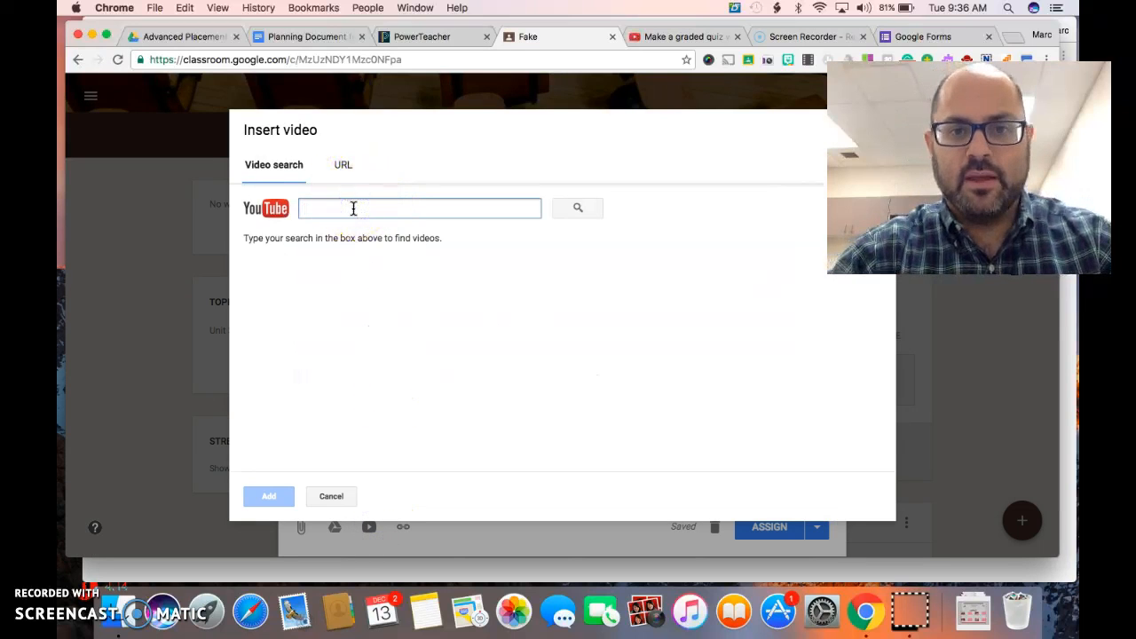
pyautogui.write('make a graded quiz')
pyautogui.press('Return')
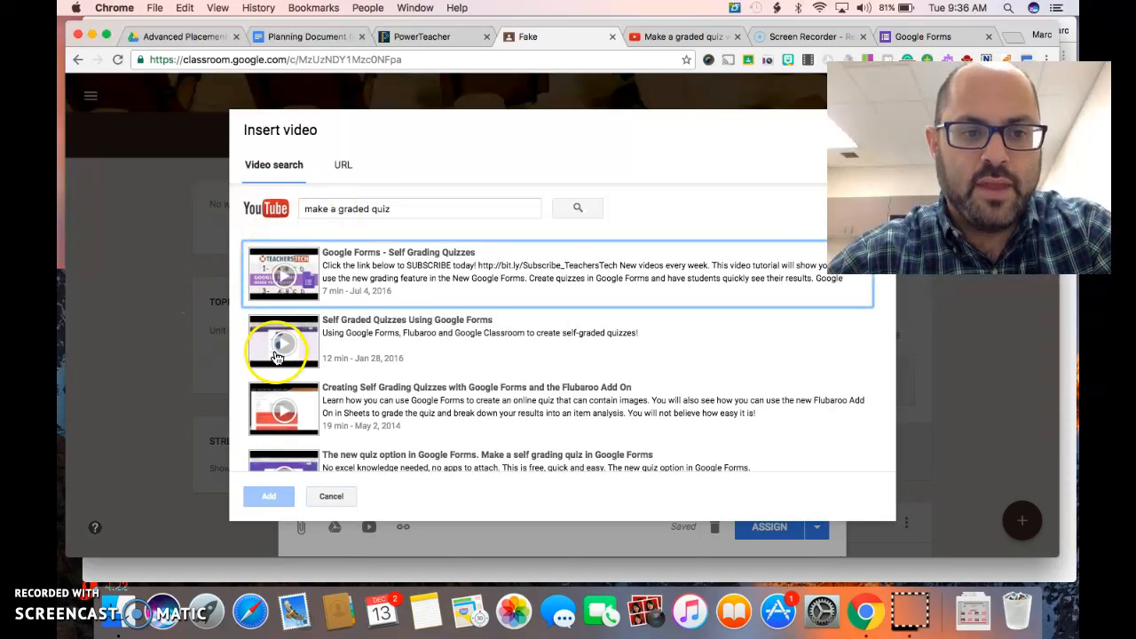
# Preview "The new quiz option in Google Forms. Make a self grading quiz in Google Forms" from the search results and attach it.
pyautogui.click(369, 339)
pyautogui.click(368, 401)
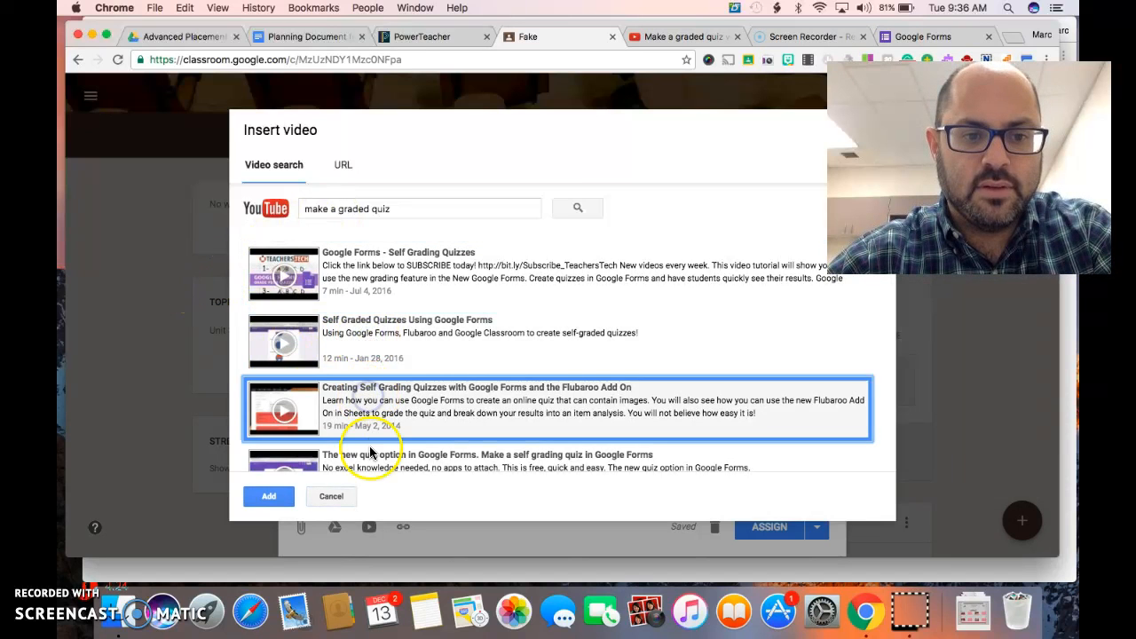
pyautogui.scroll(-3, 369, 453)
pyautogui.click(370, 352)
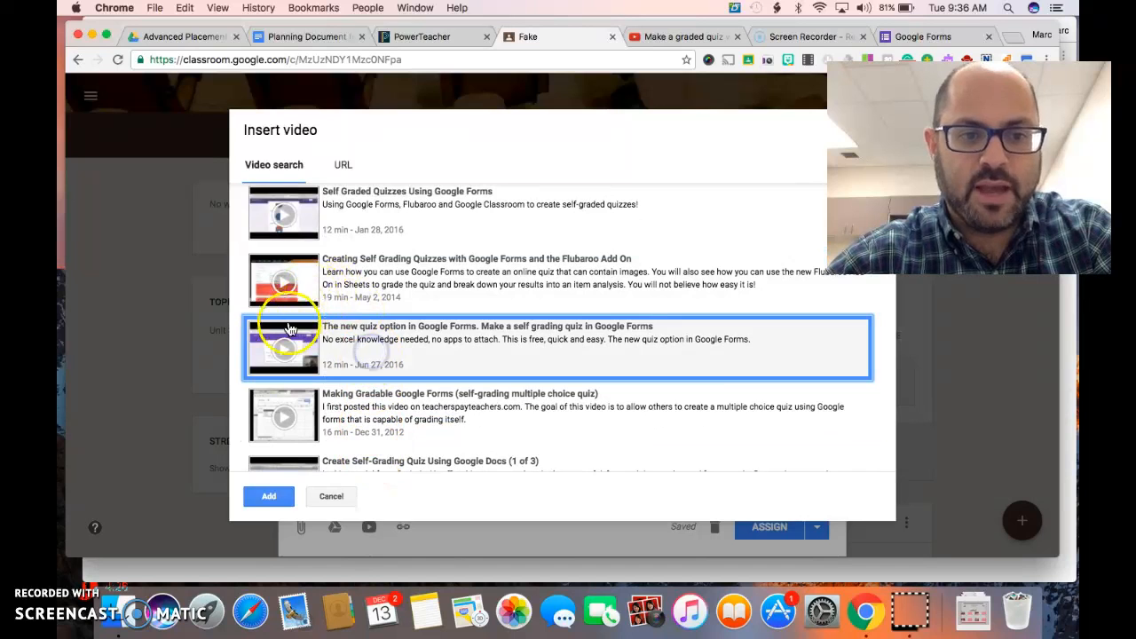
pyautogui.click(278, 349)
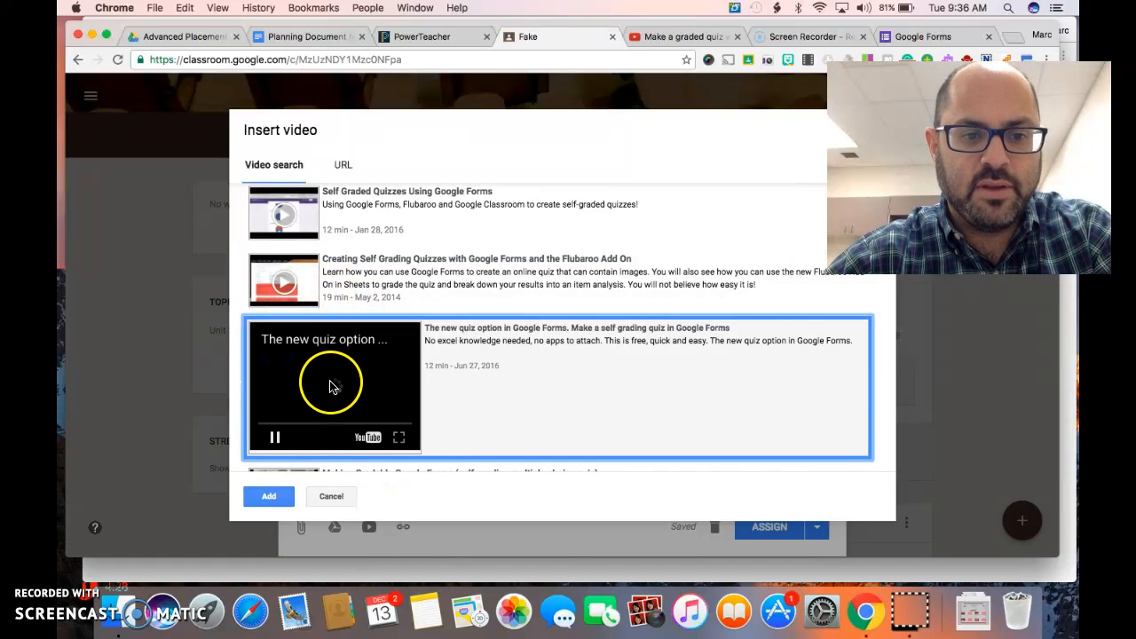
pyautogui.click(278, 440)
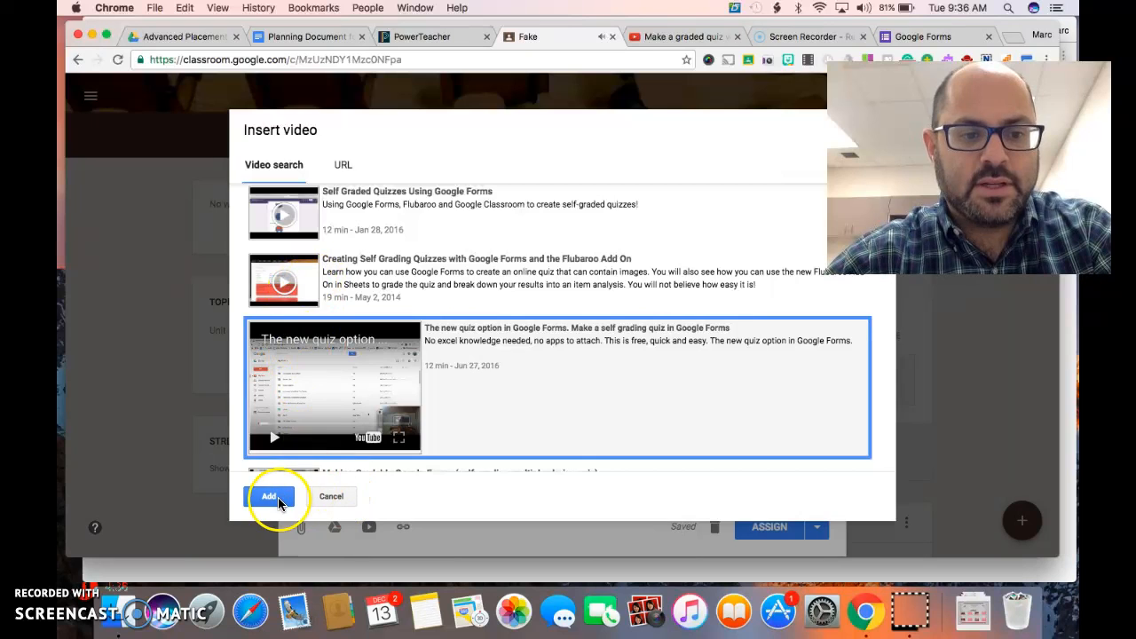
pyautogui.click(278, 502)
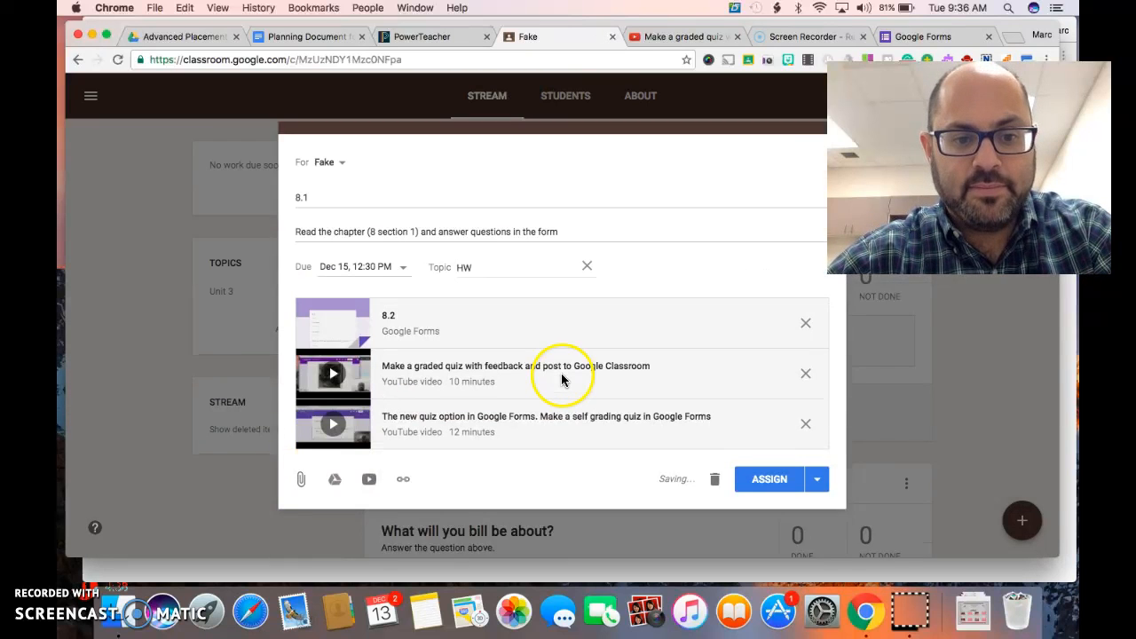
# Open the option for adding a web link to the assignment and cancel it.
pyautogui.click(403, 479)
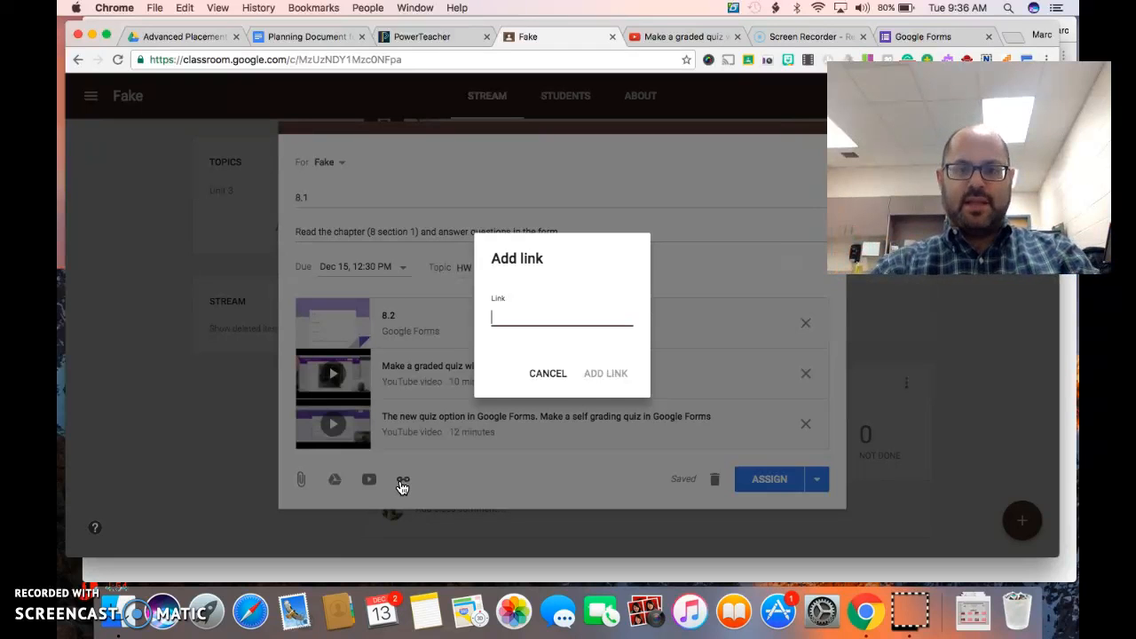
pyautogui.click(548, 374)
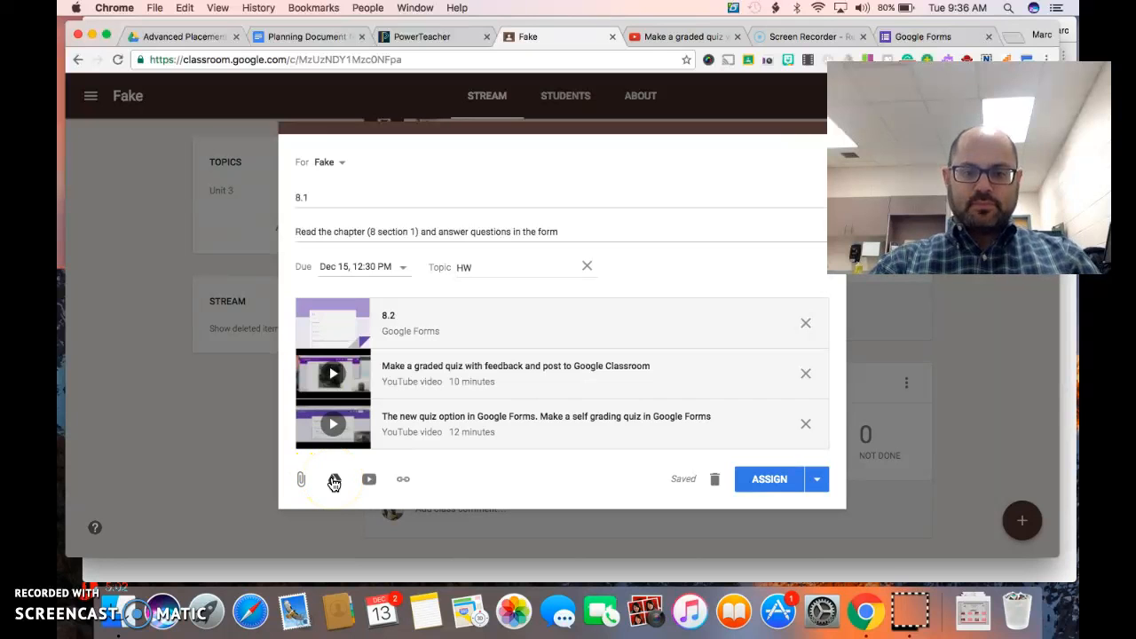
# Browse My Drive for another attachment, opening Student APUSH, Units and the Unit 06 Civil War and Reconstruction folder.
pyautogui.click(333, 481)
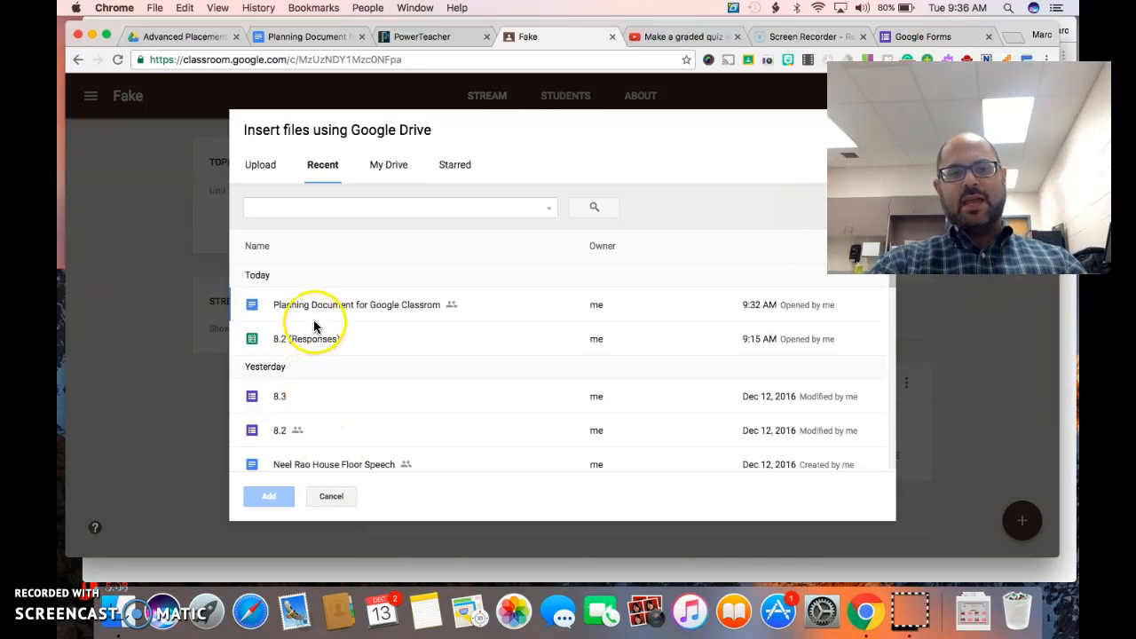
pyautogui.click(315, 306)
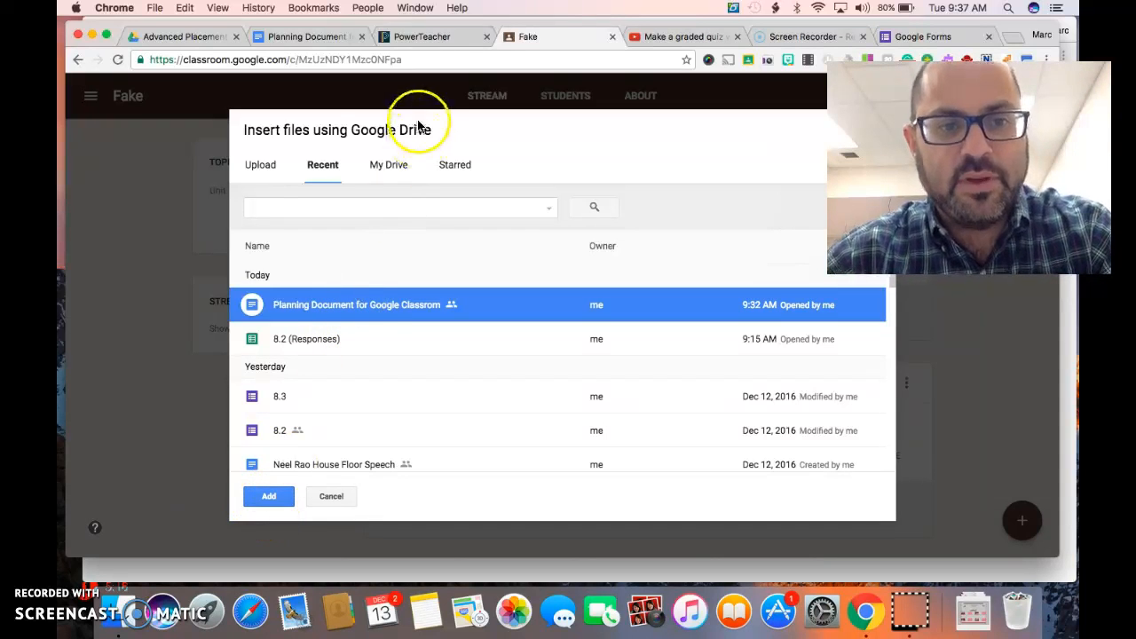
pyautogui.click(388, 168)
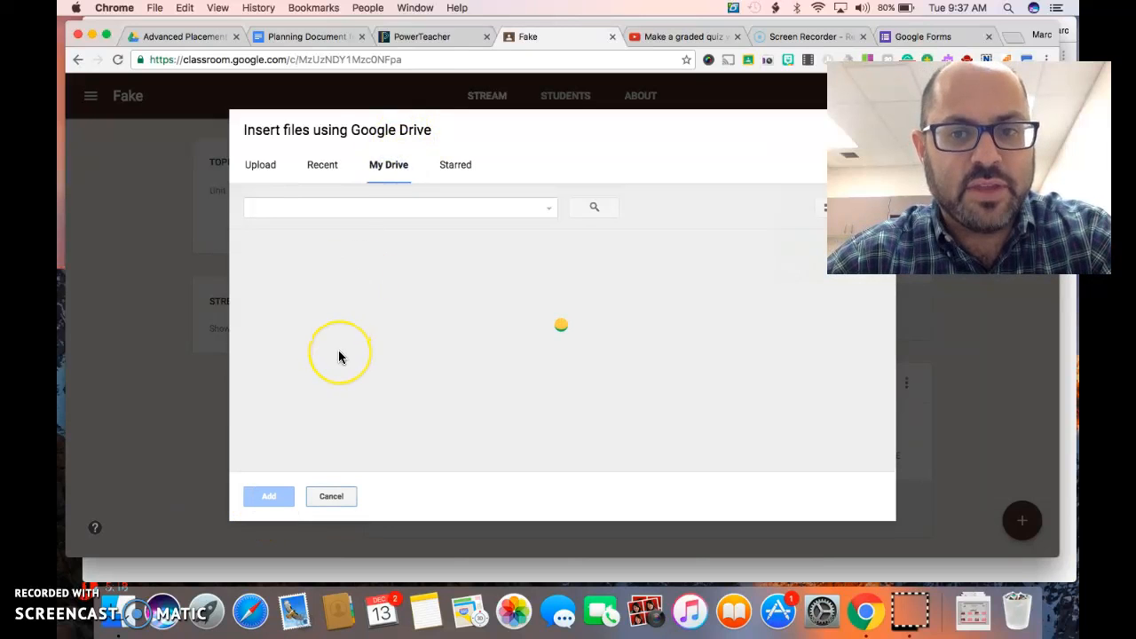
pyautogui.click(309, 255)
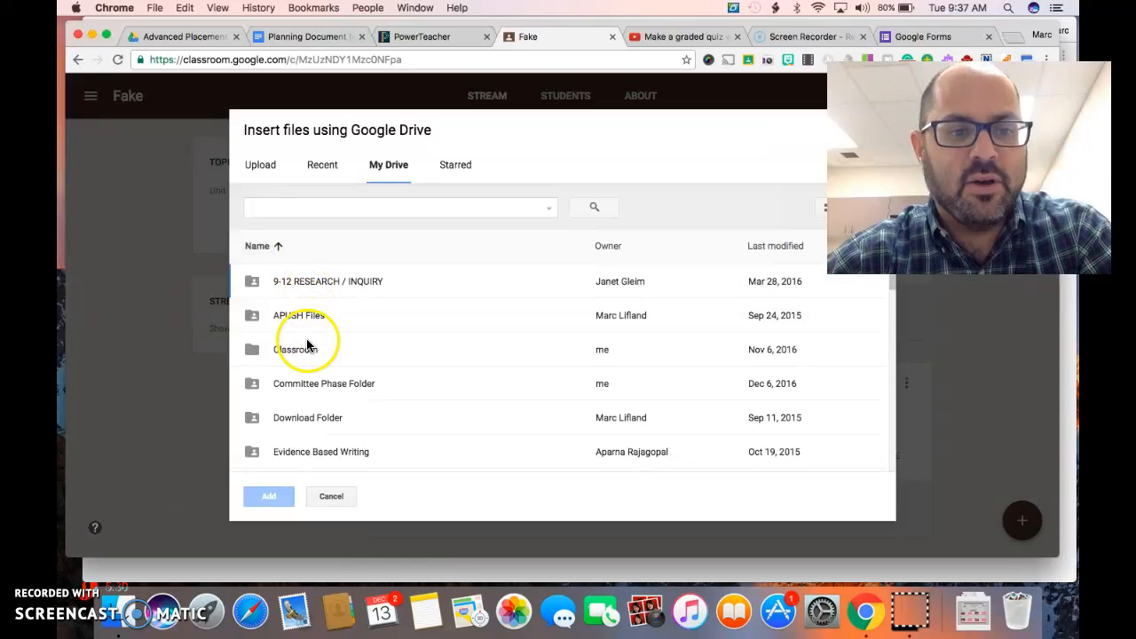
pyautogui.scroll(-3, 302, 379)
pyautogui.scroll(-7, 303, 379)
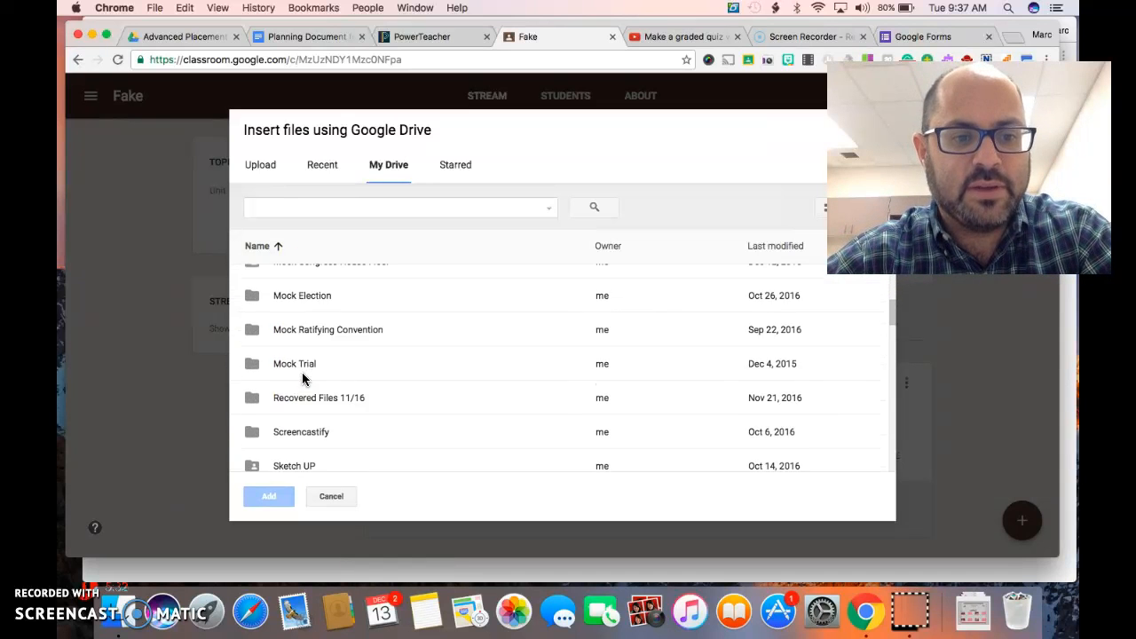
pyautogui.doubleClick(303, 382)
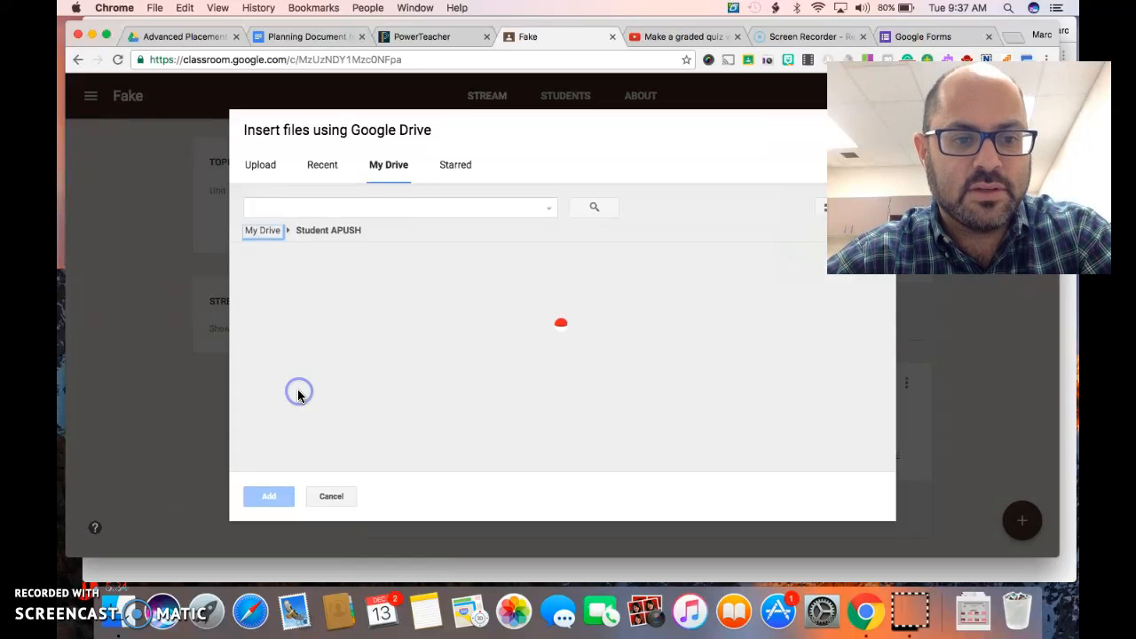
pyautogui.scroll(-3, 299, 382)
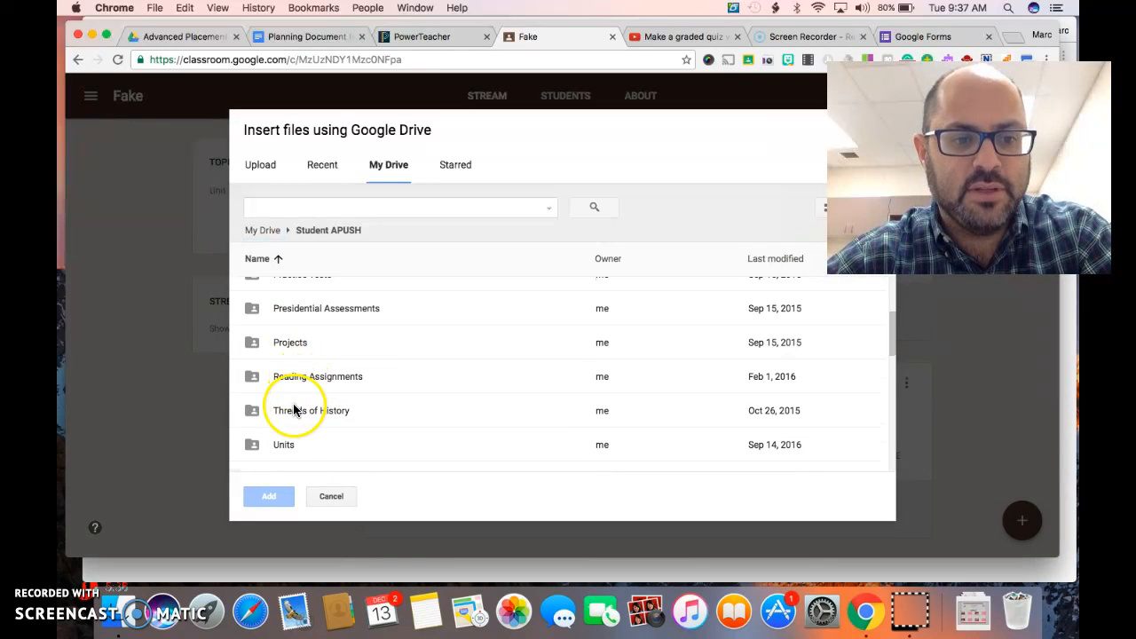
pyautogui.doubleClick(281, 445)
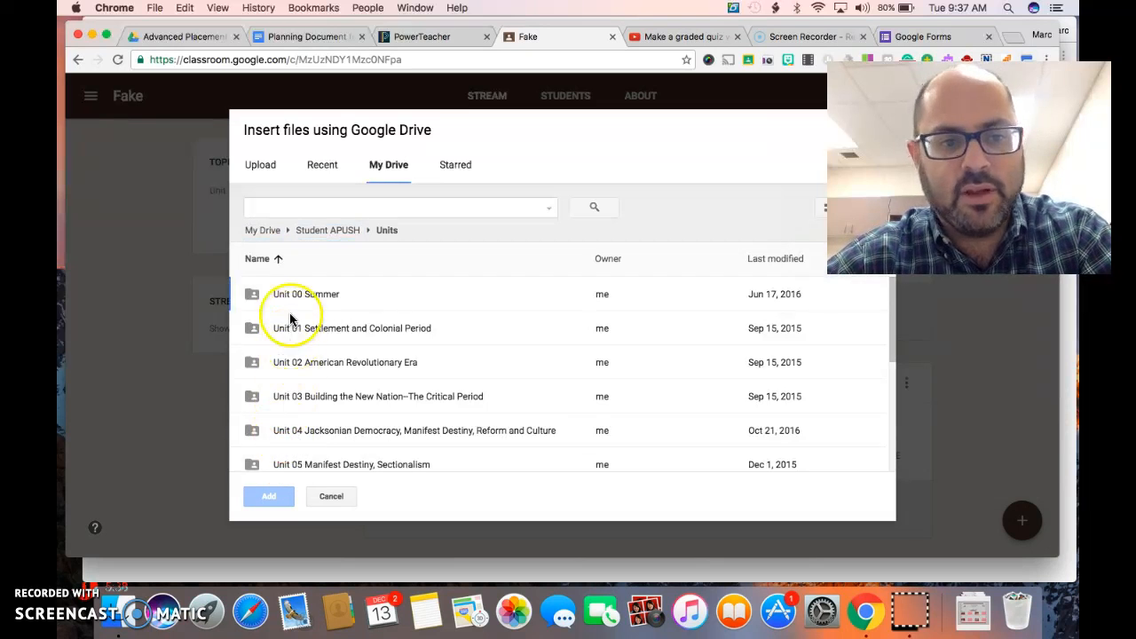
pyautogui.scroll(-2, 284, 349)
pyautogui.scroll(-2, 284, 355)
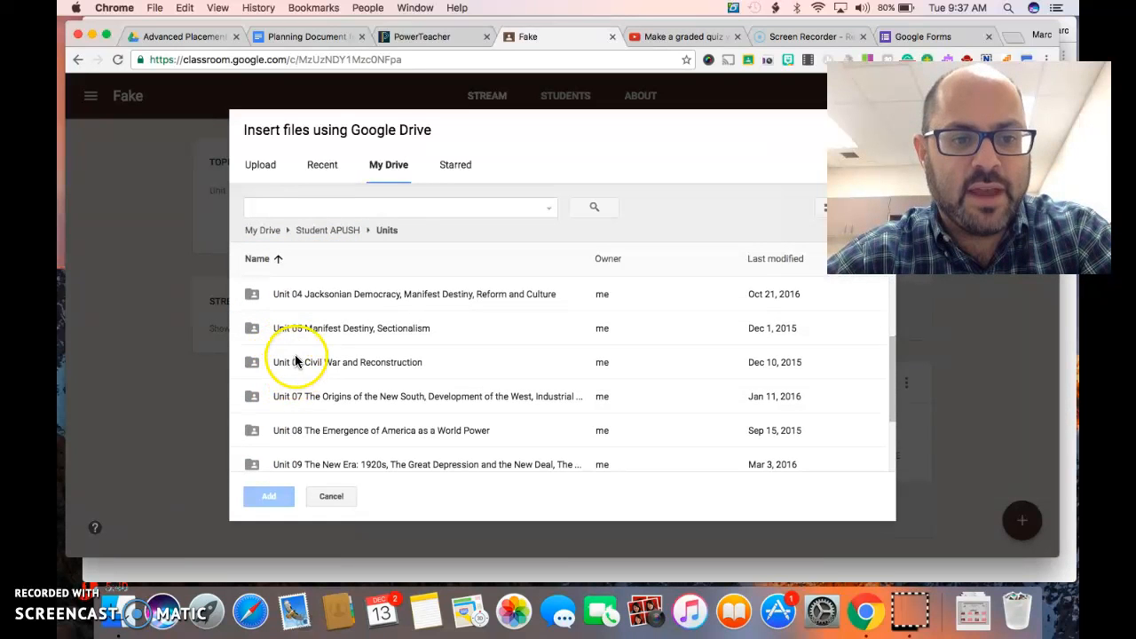
pyautogui.doubleClick(296, 359)
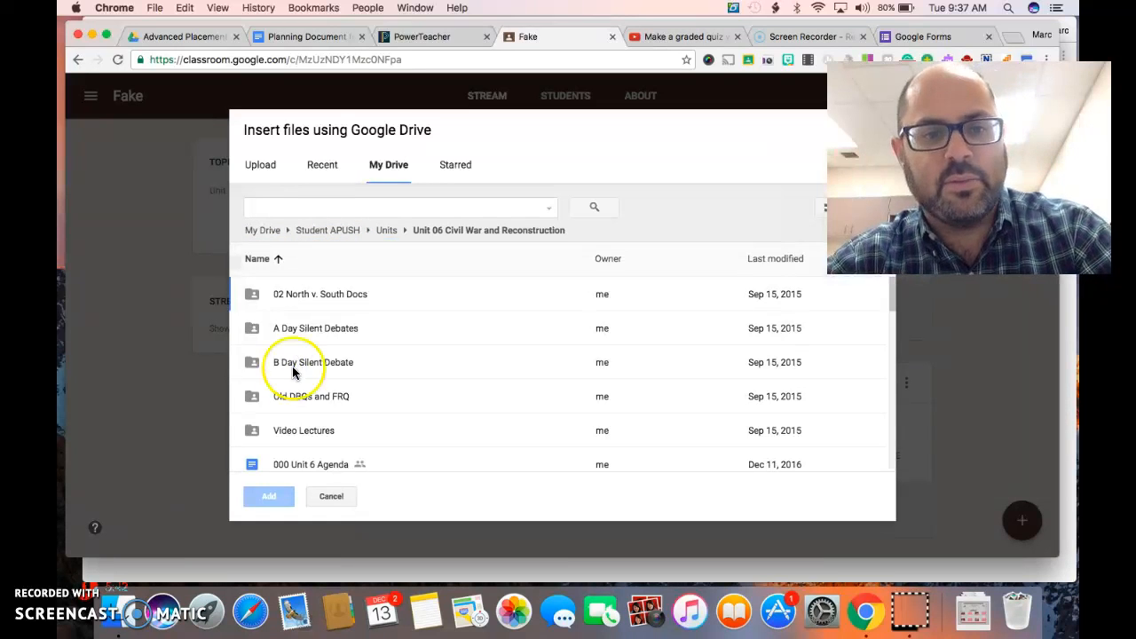
# Add the 05 Civil War Battles document from the Unit 06 folder to the assignment.
pyautogui.scroll(-5, 284, 393)
pyautogui.click(279, 432)
pyautogui.click(272, 500)
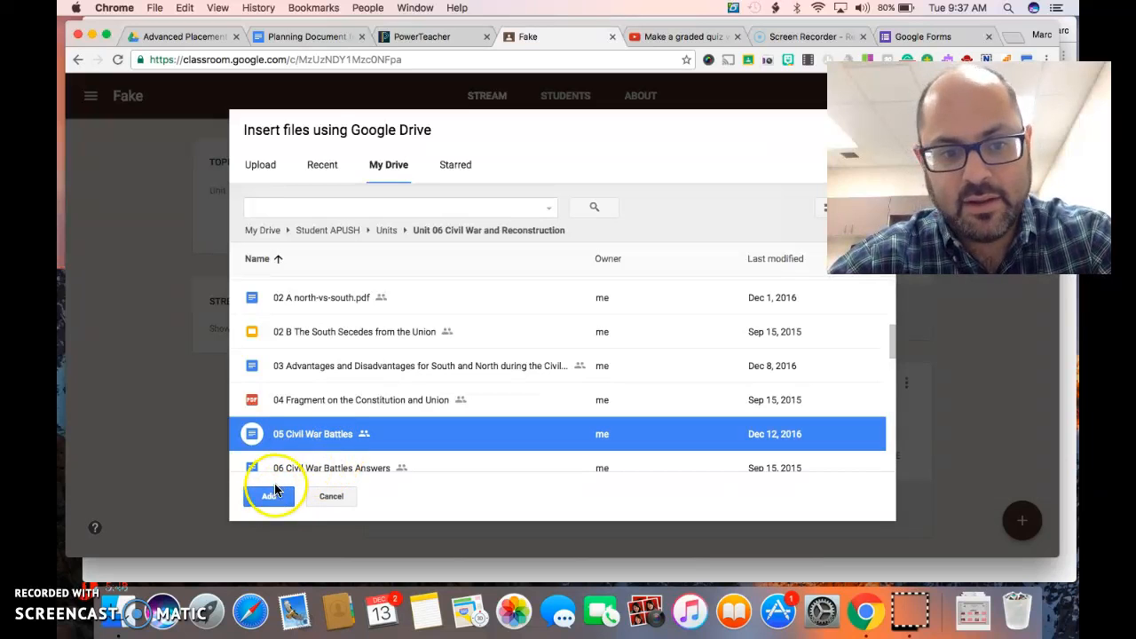
# Attach the selected 05 Civil War Battles document and set it to make a copy for each student.
pyautogui.click(270, 499)
pyautogui.click(269, 498)
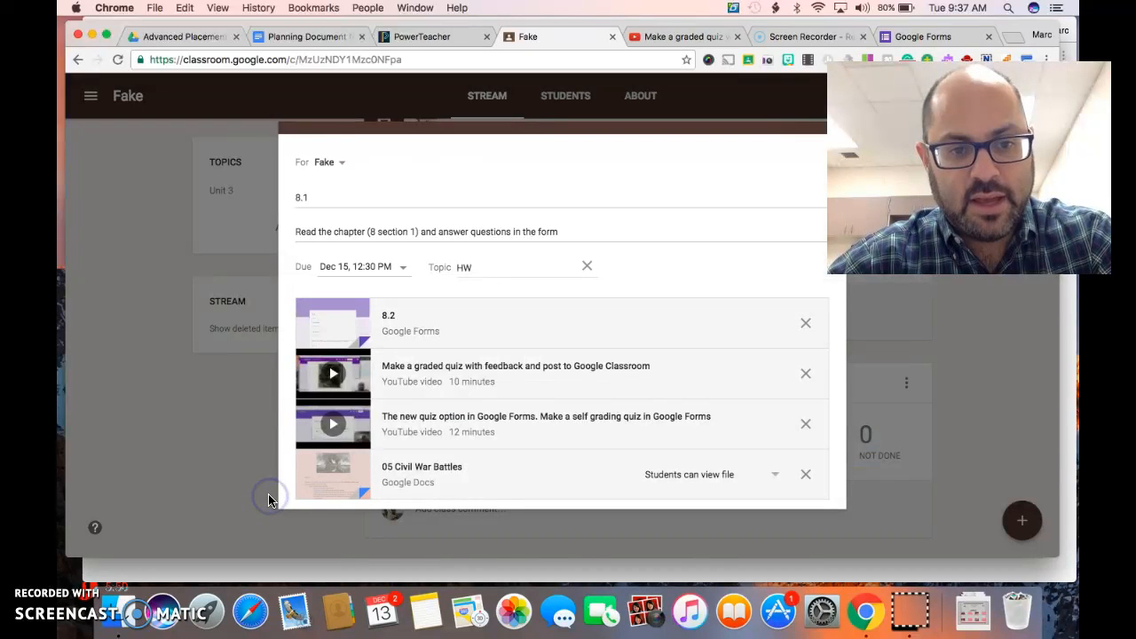
pyautogui.scroll(-2, 537, 358)
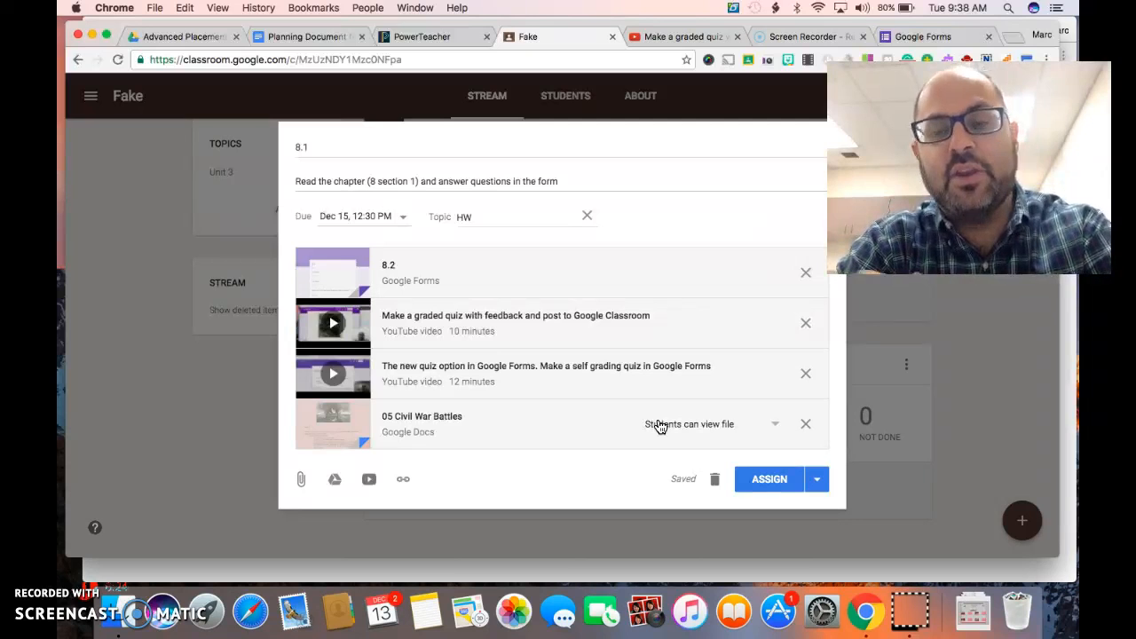
pyautogui.click(659, 426)
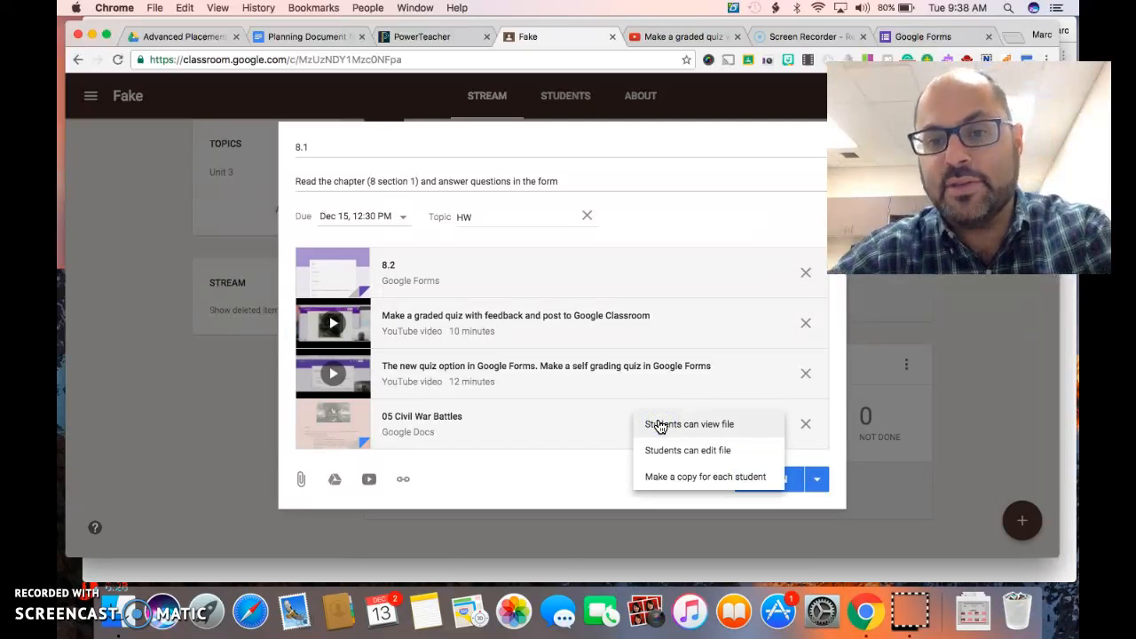
pyautogui.click(665, 452)
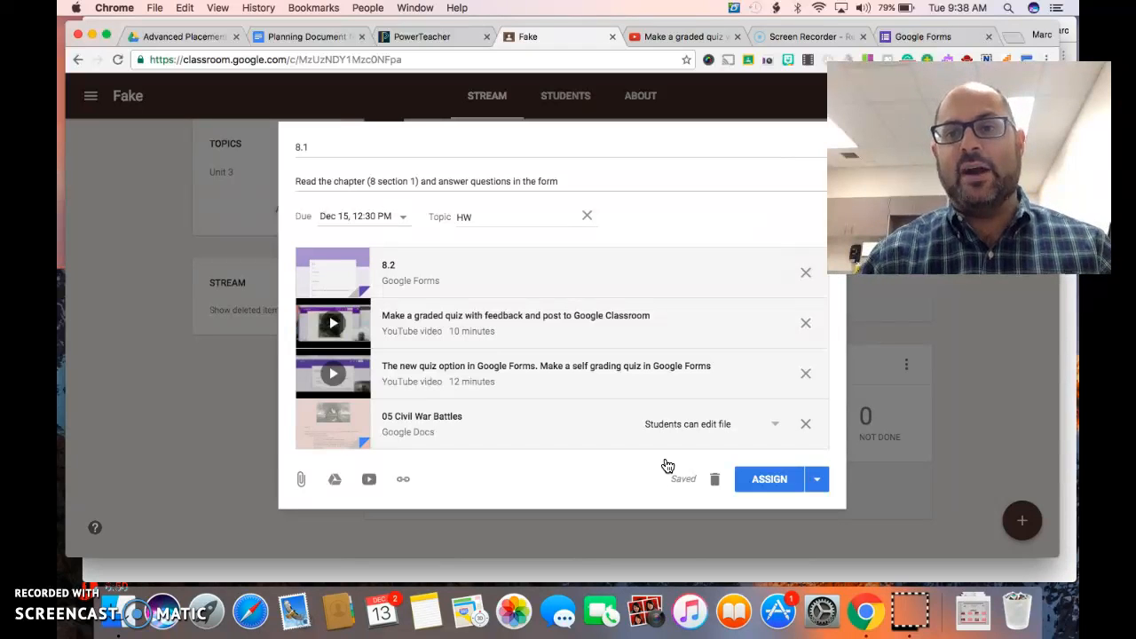
pyautogui.click(701, 425)
pyautogui.click(700, 451)
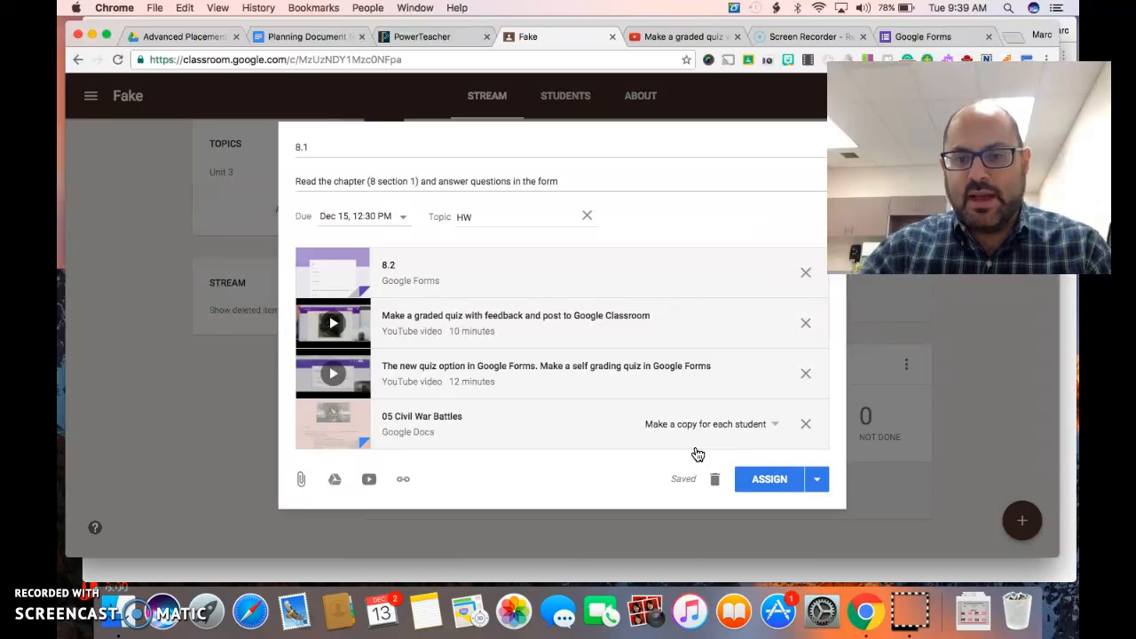
# Check the scheduling and draft alternatives, and assign the 8.1 assignment to the Fake class.
pyautogui.click(818, 482)
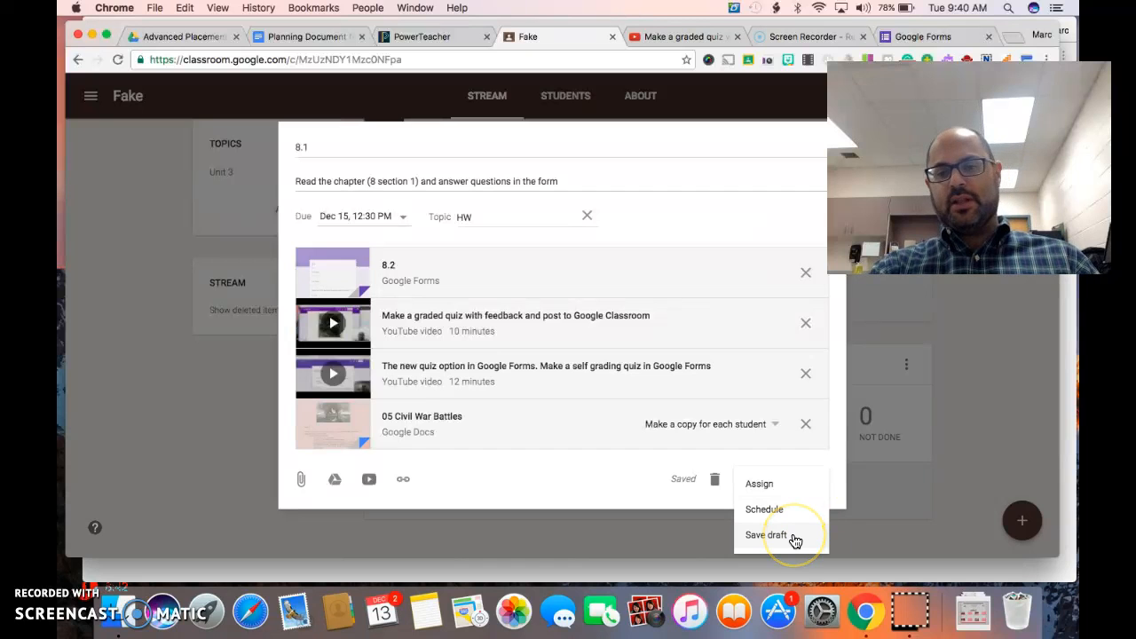
pyautogui.click(697, 520)
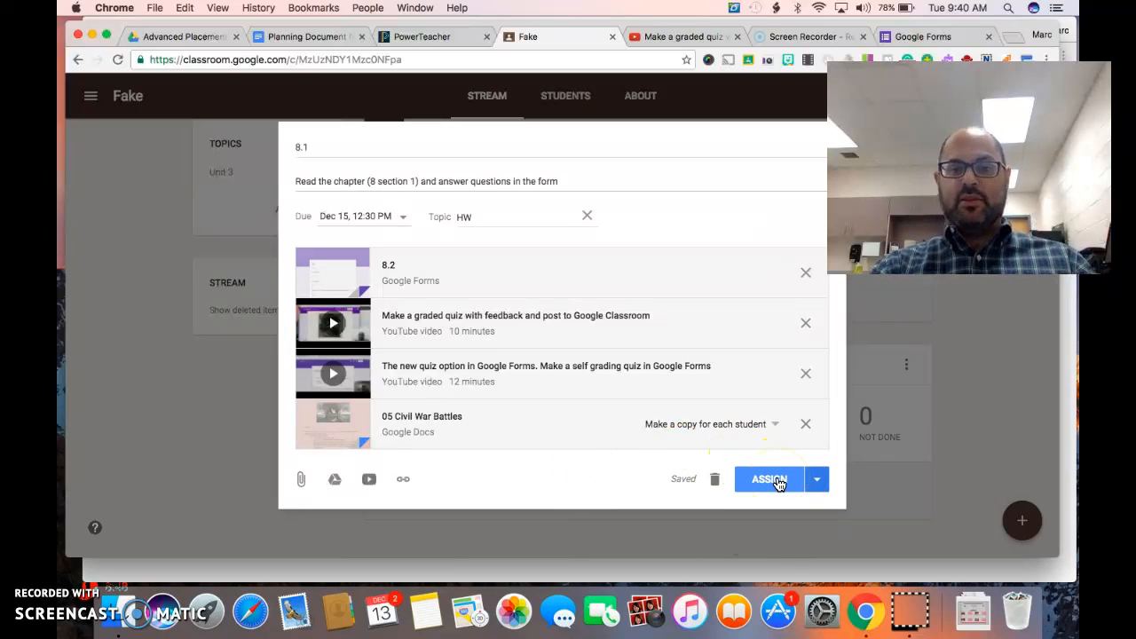
pyautogui.click(768, 481)
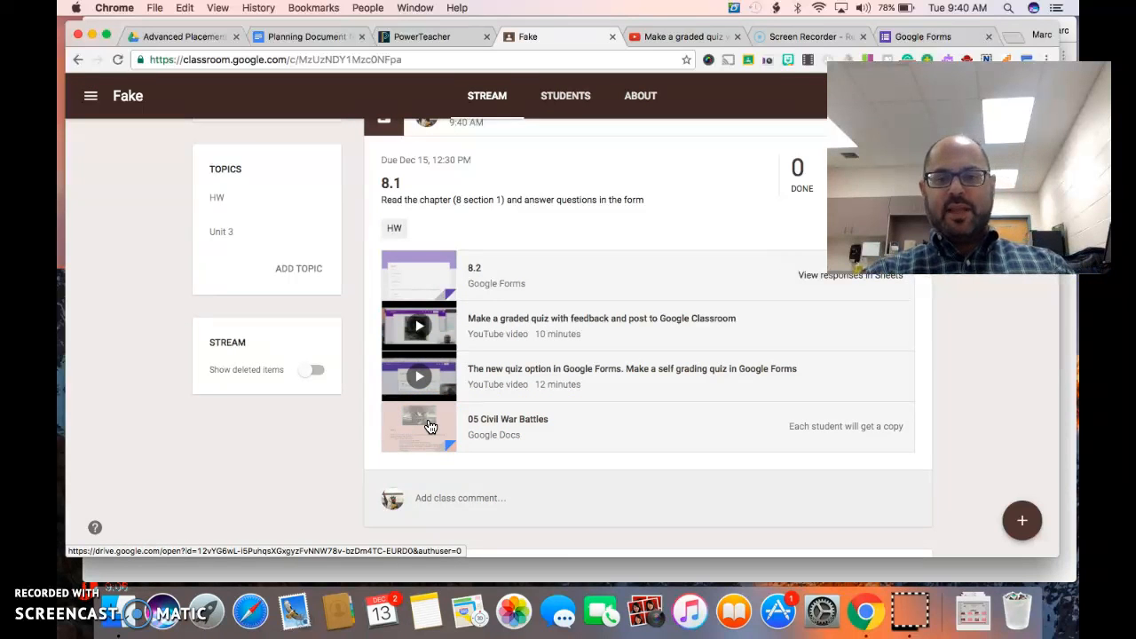
# View the 05 Civil War Battles document attached to the posted assignment and return to the class stream.
pyautogui.click(430, 427)
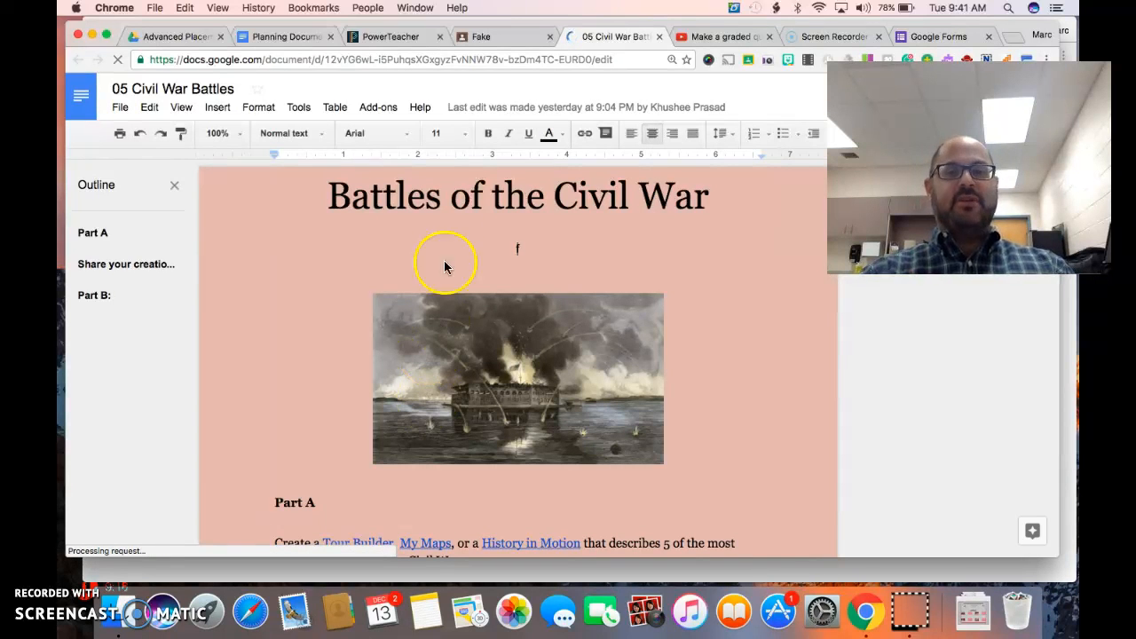
pyautogui.click(497, 38)
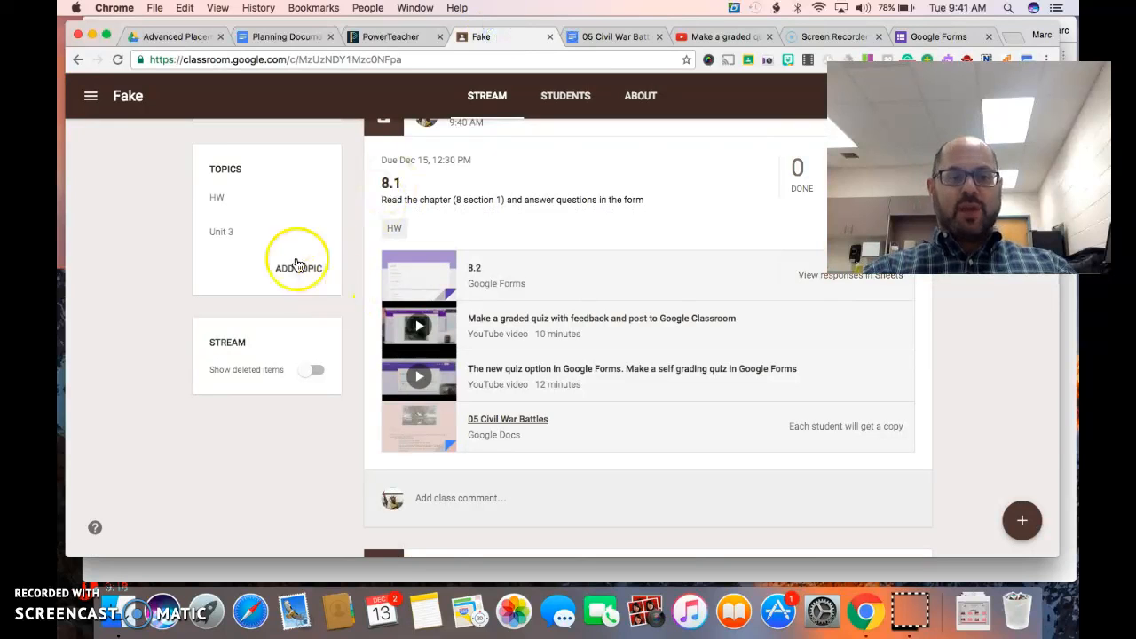
# View the 8.1 assignment's student work and its Drive folder, and return to the class stream.
pyautogui.click(393, 184)
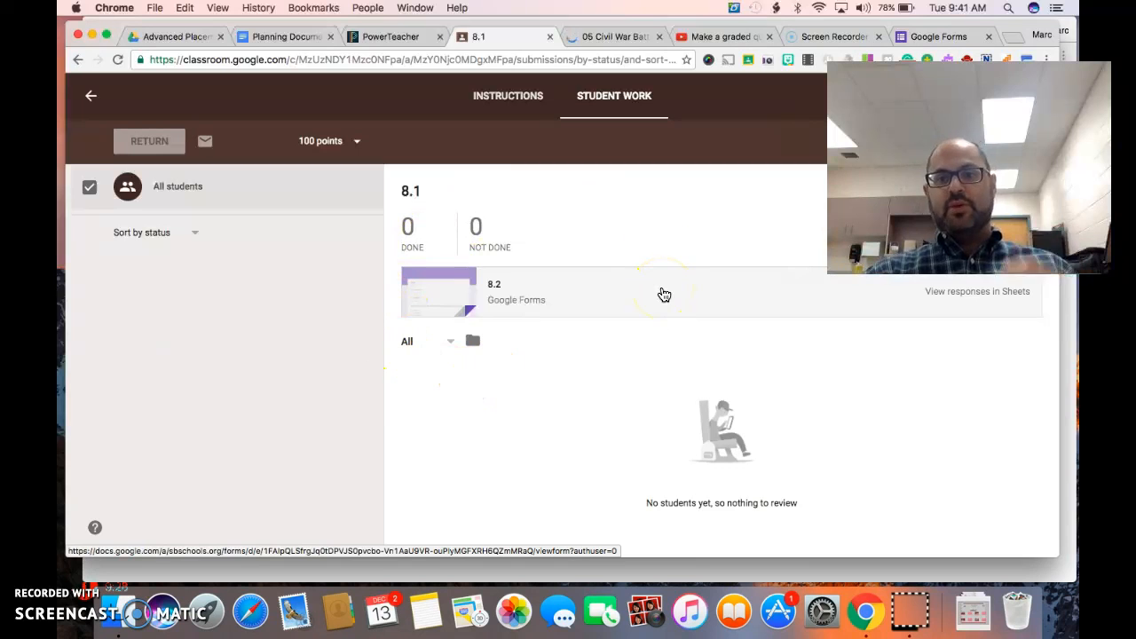
pyautogui.click(473, 342)
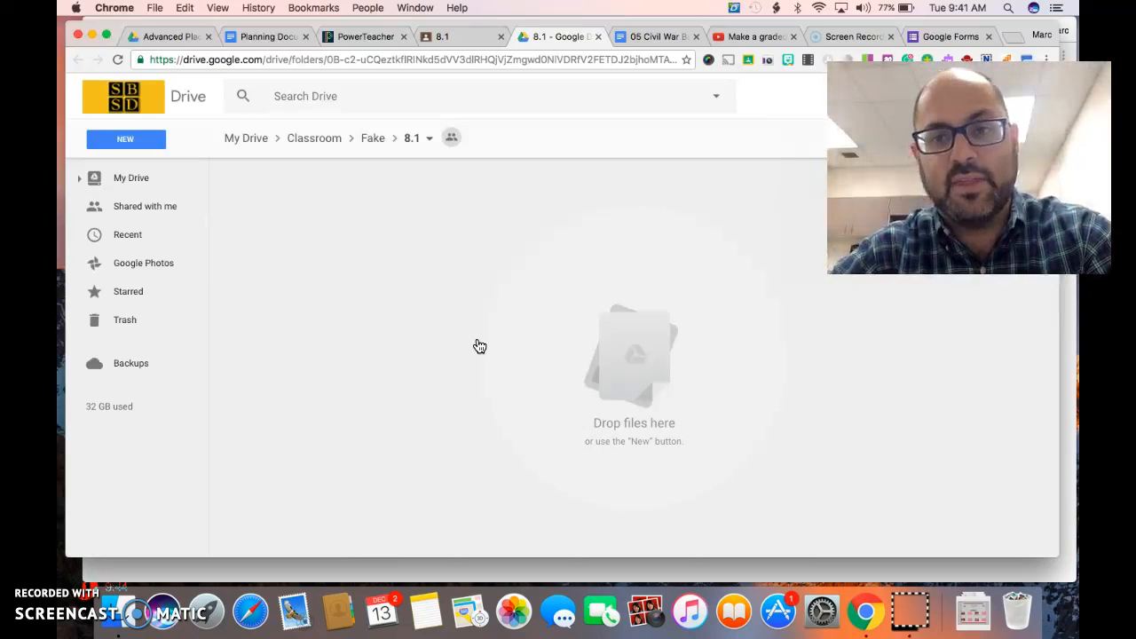
pyautogui.click(467, 36)
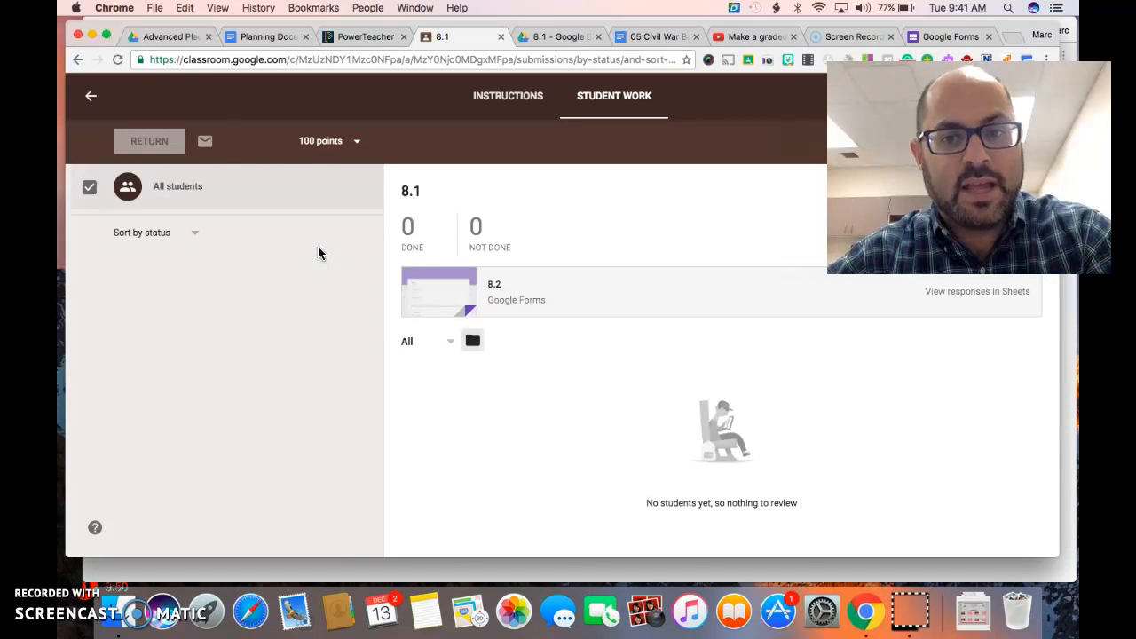
pyautogui.click(92, 97)
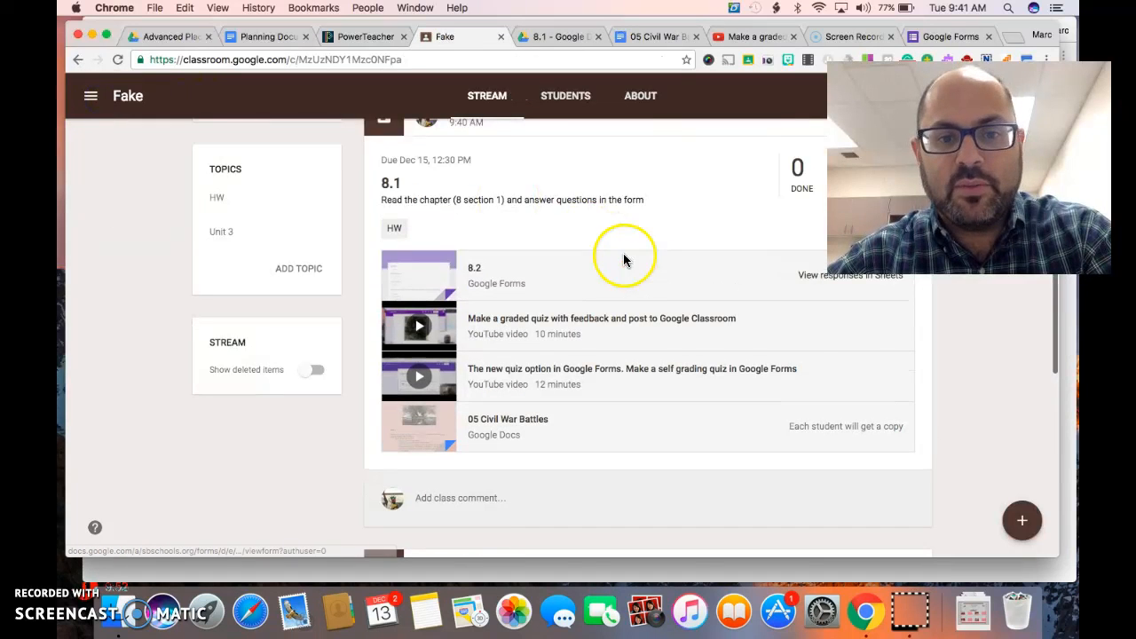
pyautogui.moveTo(1023, 523)
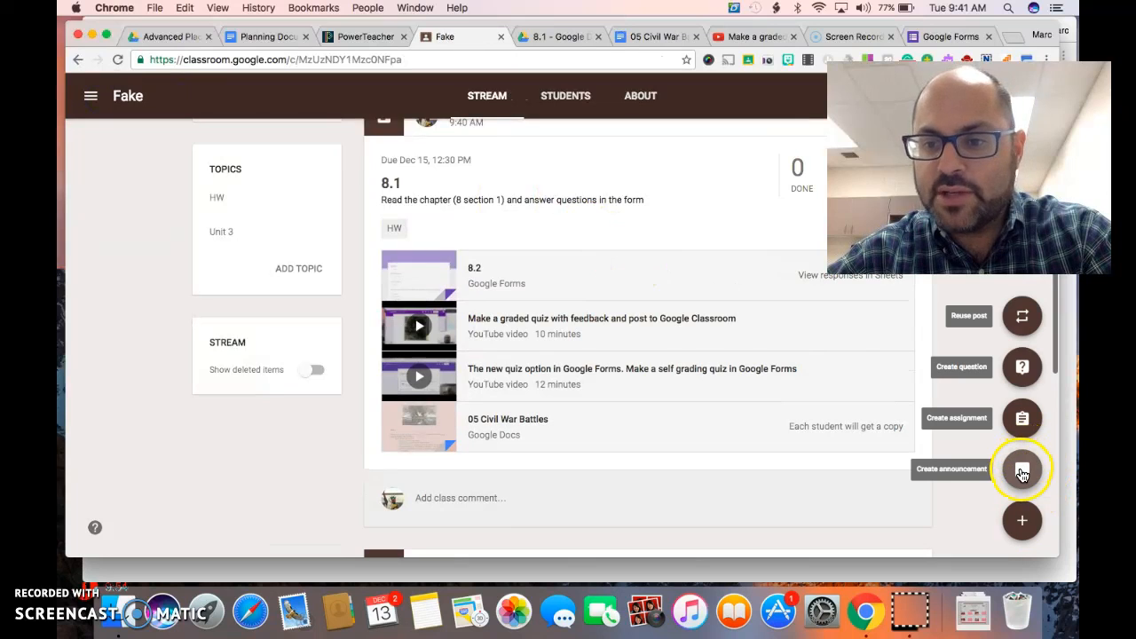
pyautogui.click(1022, 471)
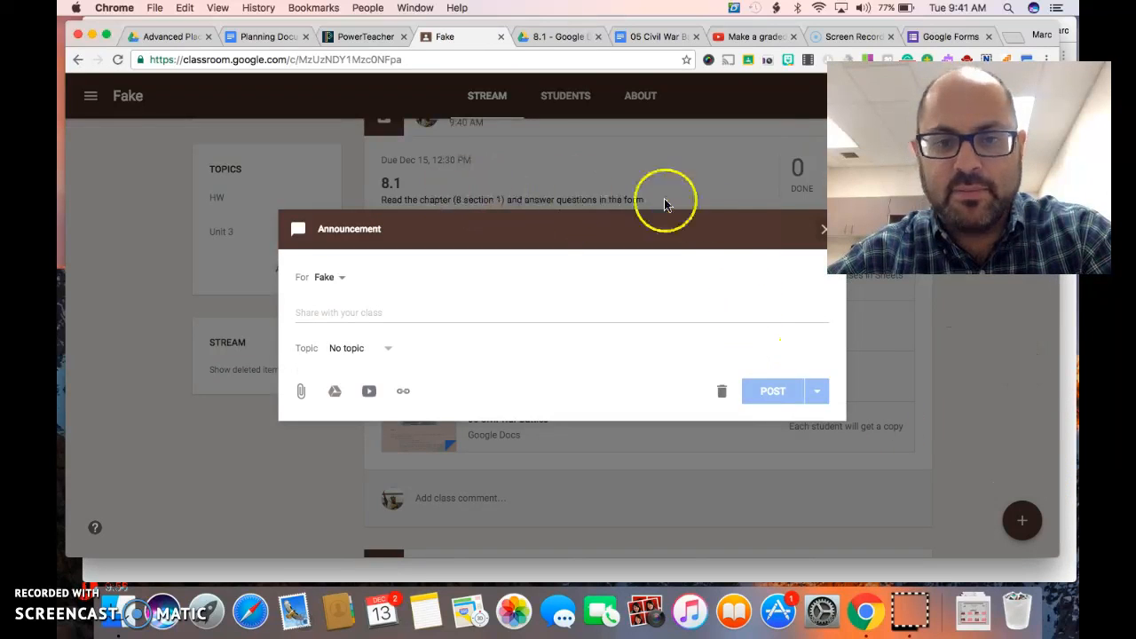
pyautogui.click(863, 228)
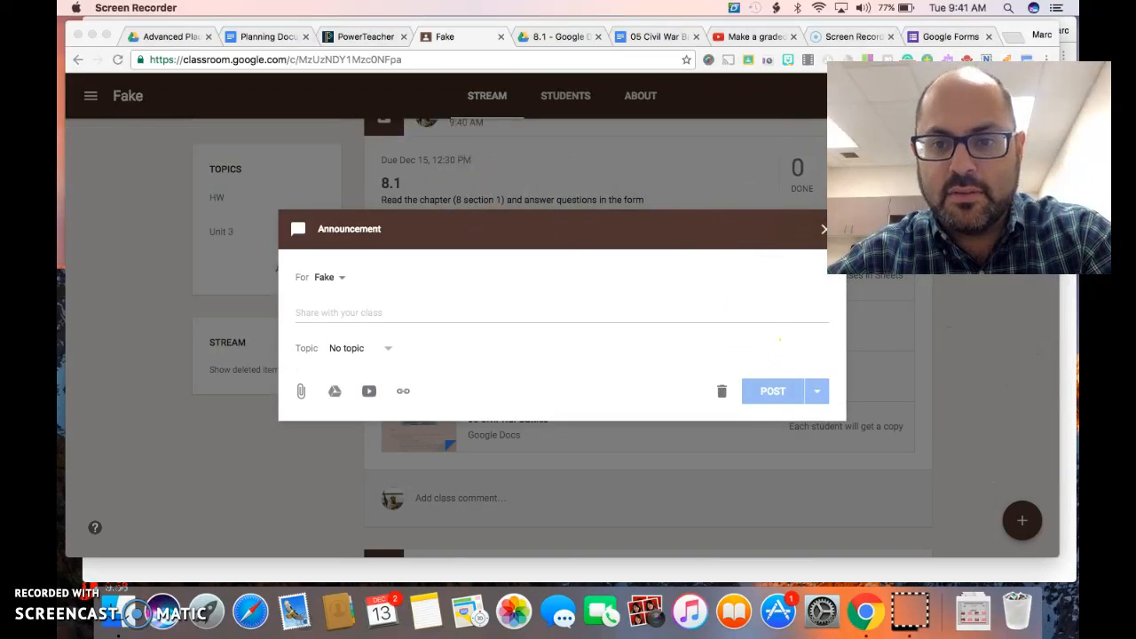
pyautogui.moveTo(863, 228); pyautogui.dragTo(36, 172)
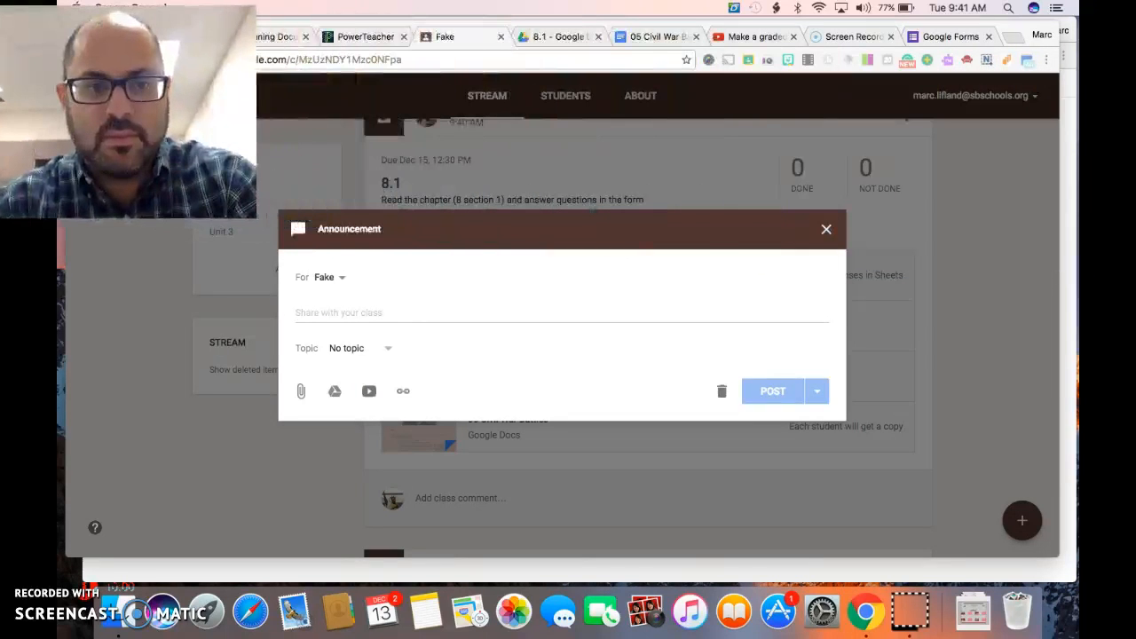
pyautogui.click(828, 217)
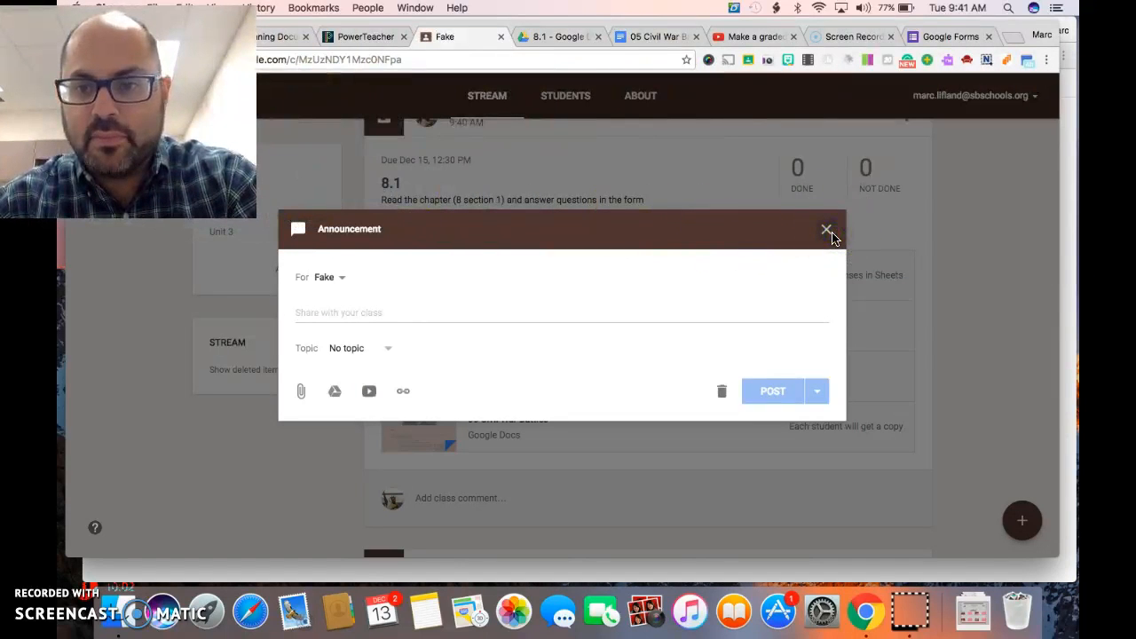
pyautogui.click(826, 231)
# Start a new assignment for the Fake class titled 8.1, leaving the instructions empty.
pyautogui.moveTo(1021, 520)
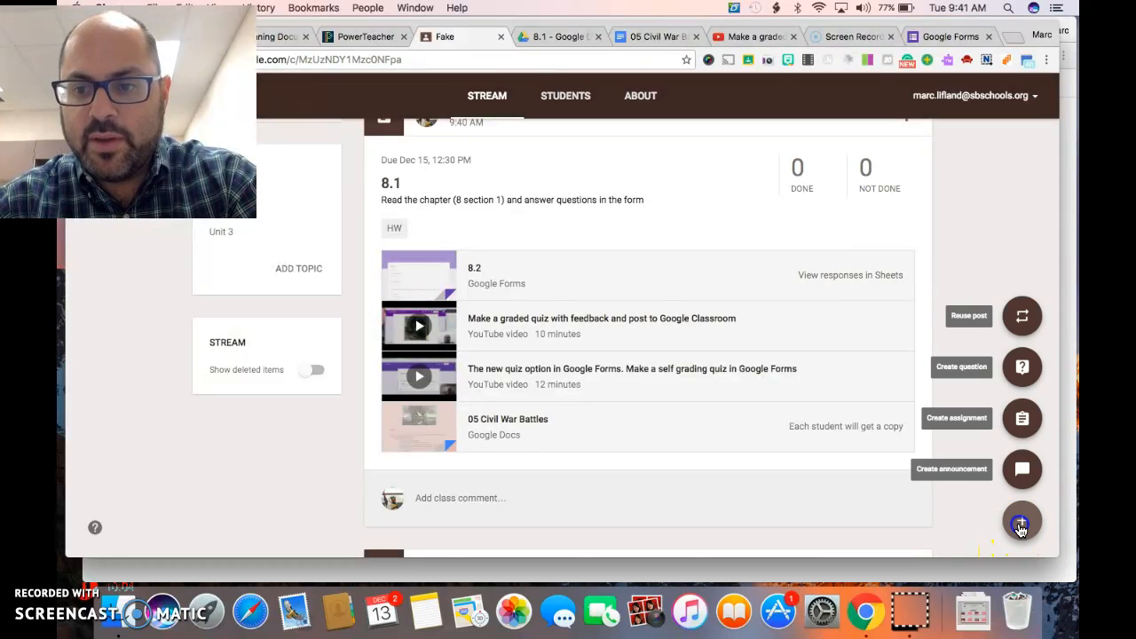
pyautogui.click(1022, 419)
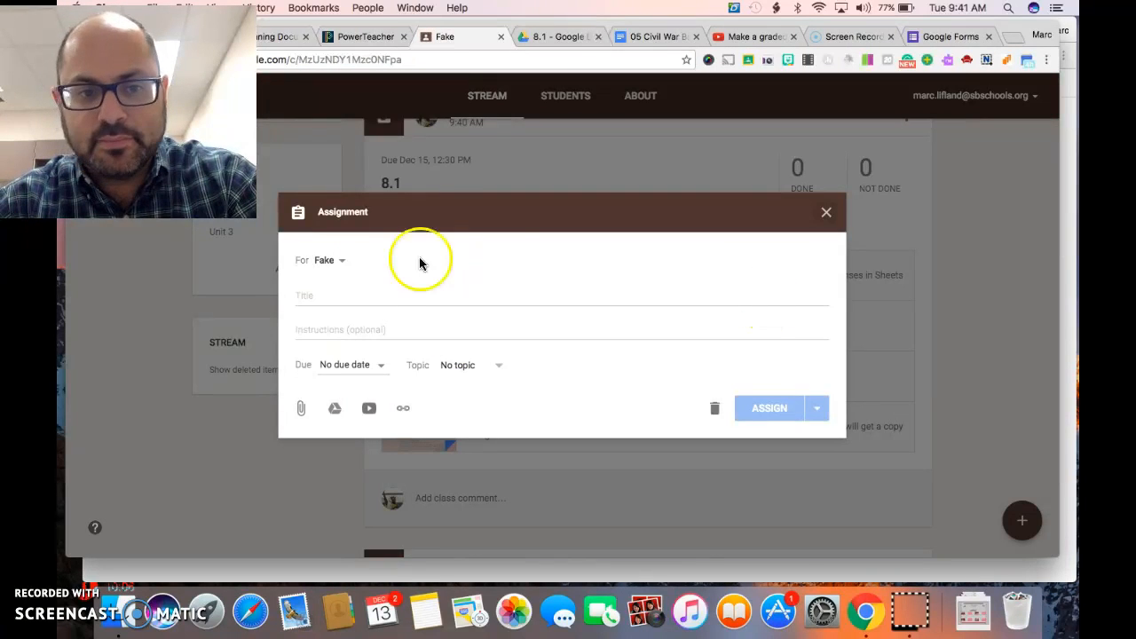
pyautogui.click(348, 292)
pyautogui.write('8.1')
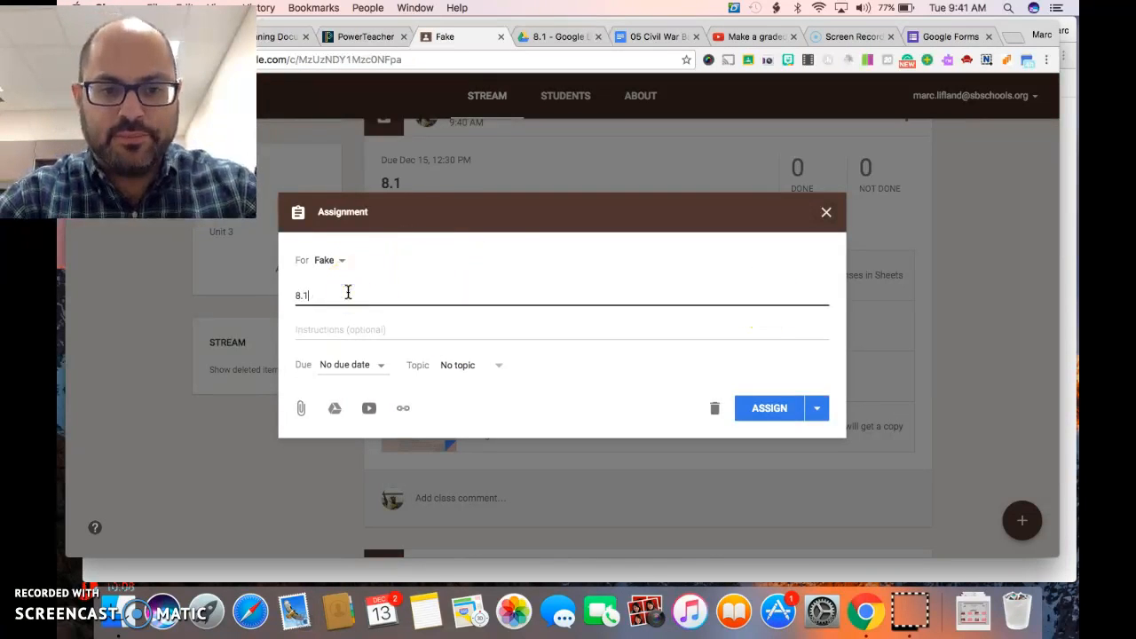
pyautogui.click(310, 330)
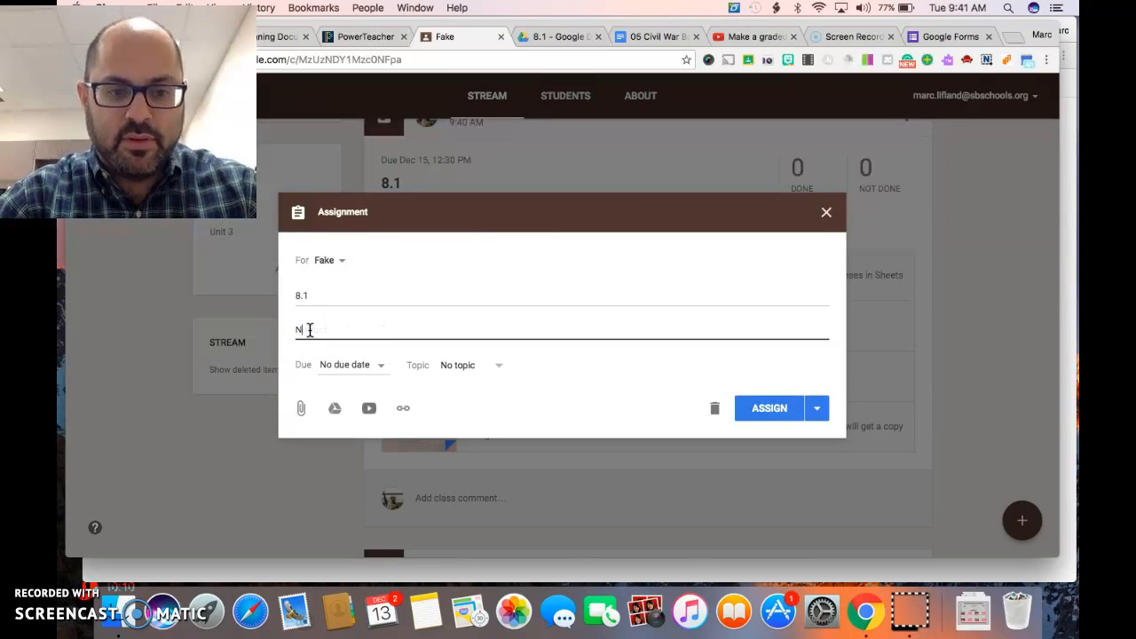
# Attach the 05 Civil War Battles document from the recent Drive files to the new assignment.
pyautogui.click(335, 407)
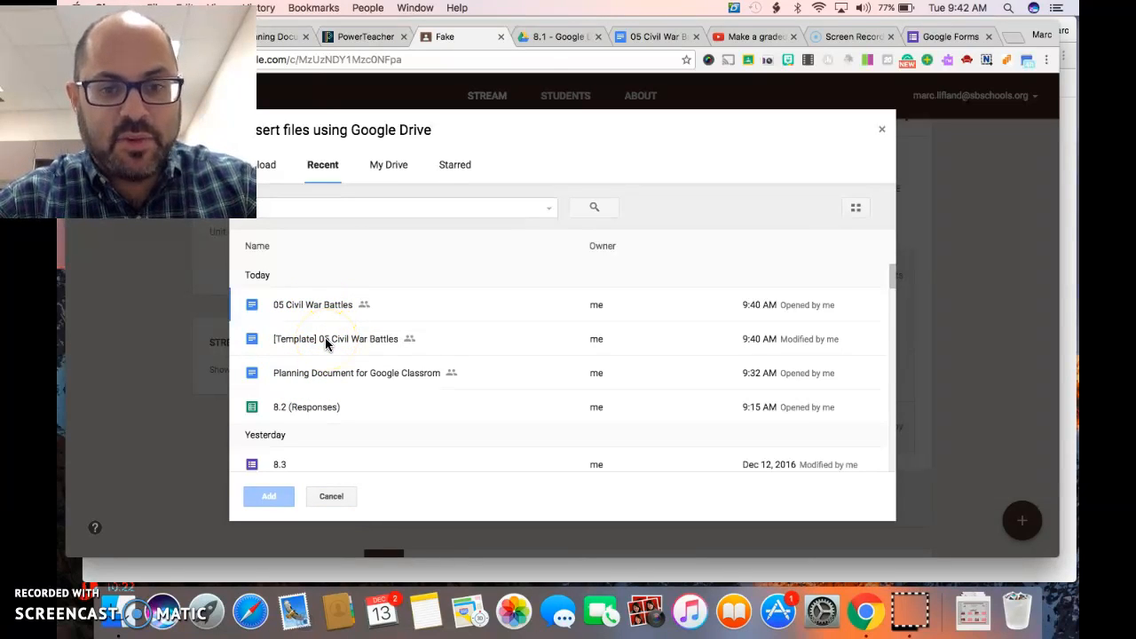
pyautogui.click(325, 344)
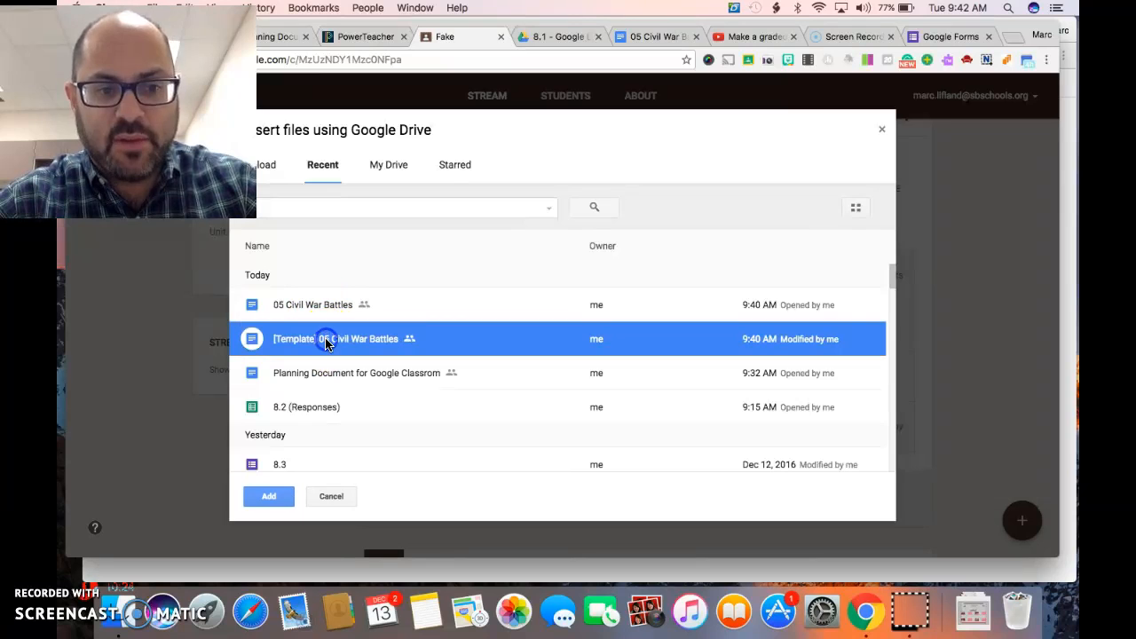
pyautogui.click(311, 311)
pyautogui.click(268, 500)
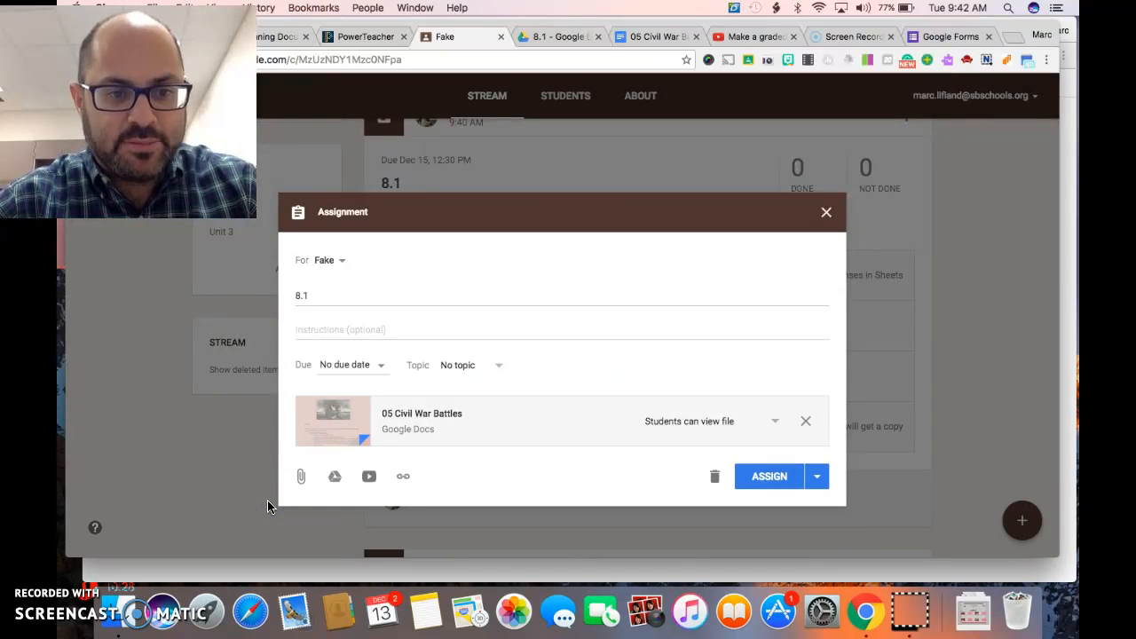
# Set the attached document to make a copy for each student and save the assignment as a draft.
pyautogui.click(731, 421)
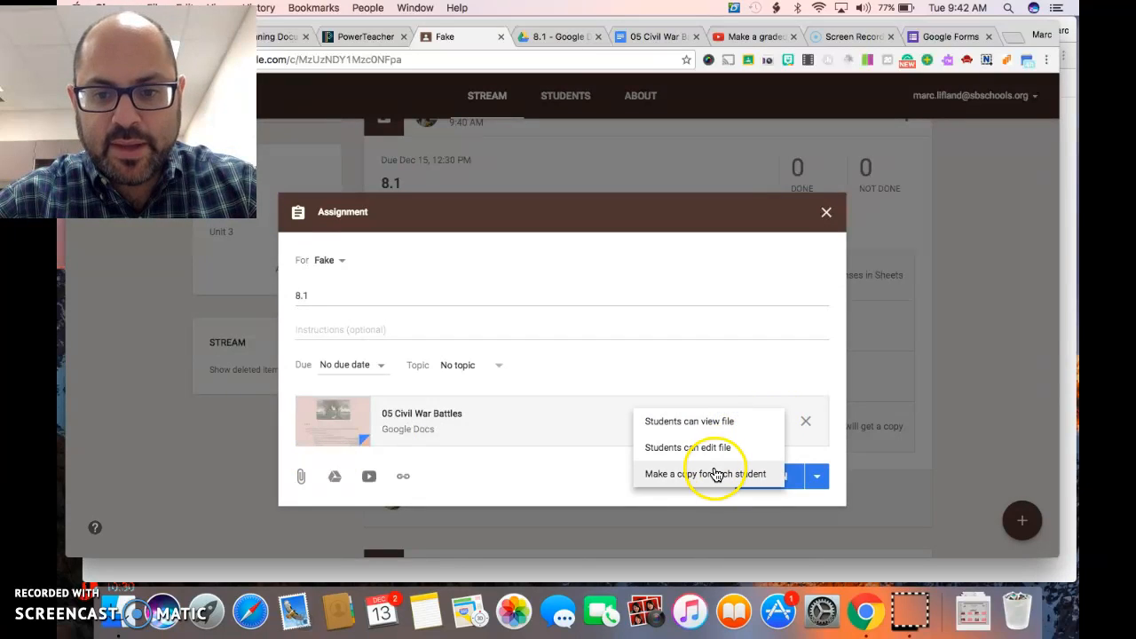
pyautogui.click(731, 477)
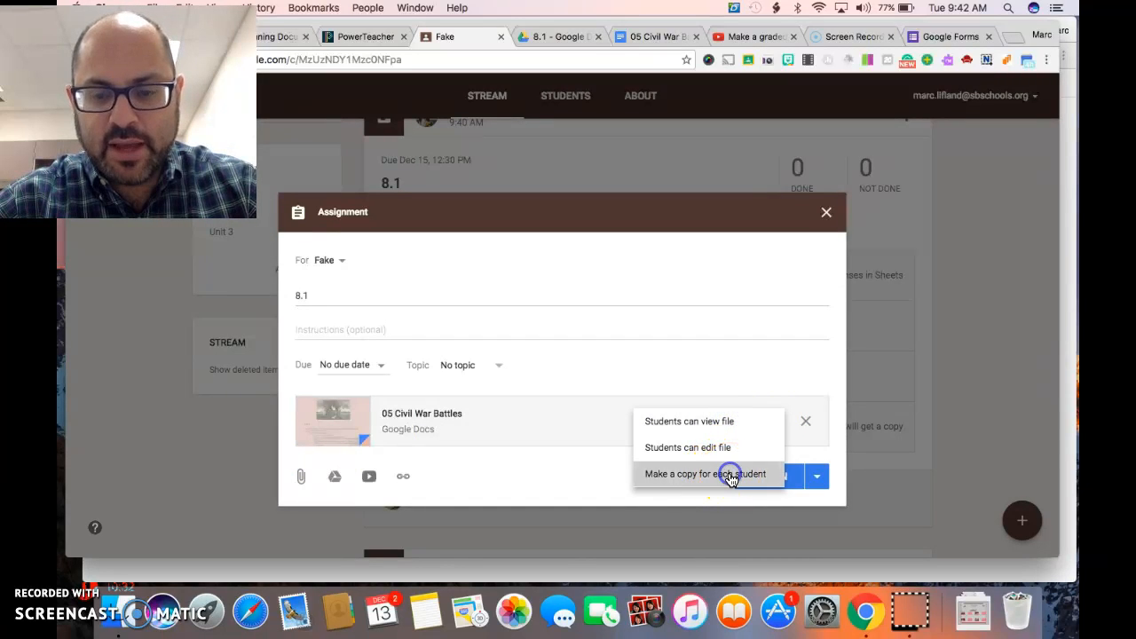
pyautogui.click(819, 477)
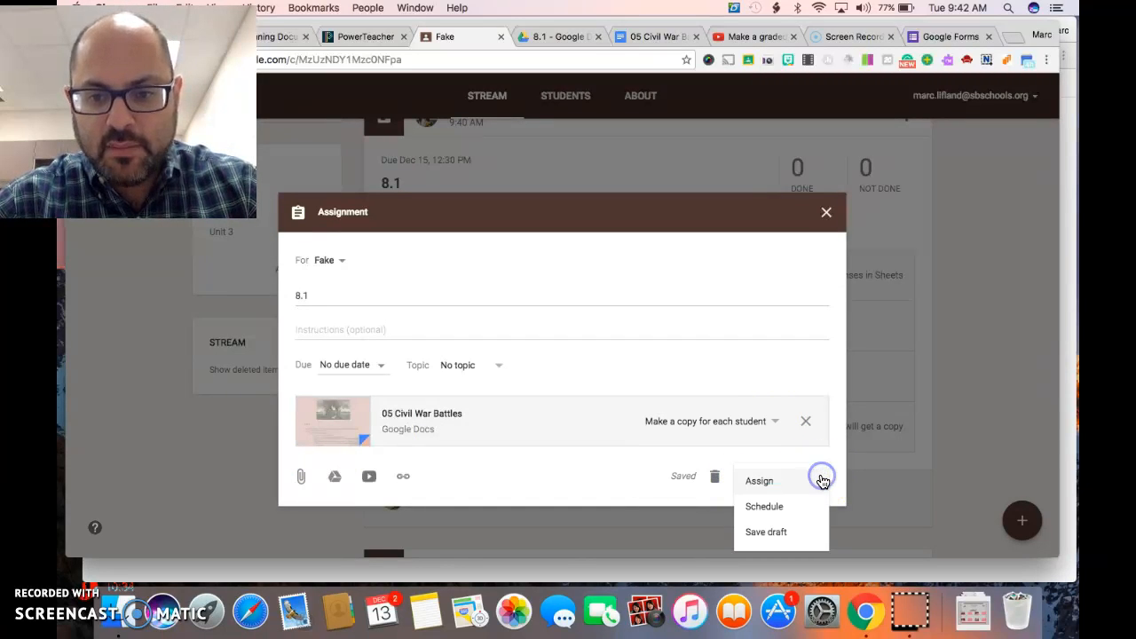
pyautogui.click(789, 532)
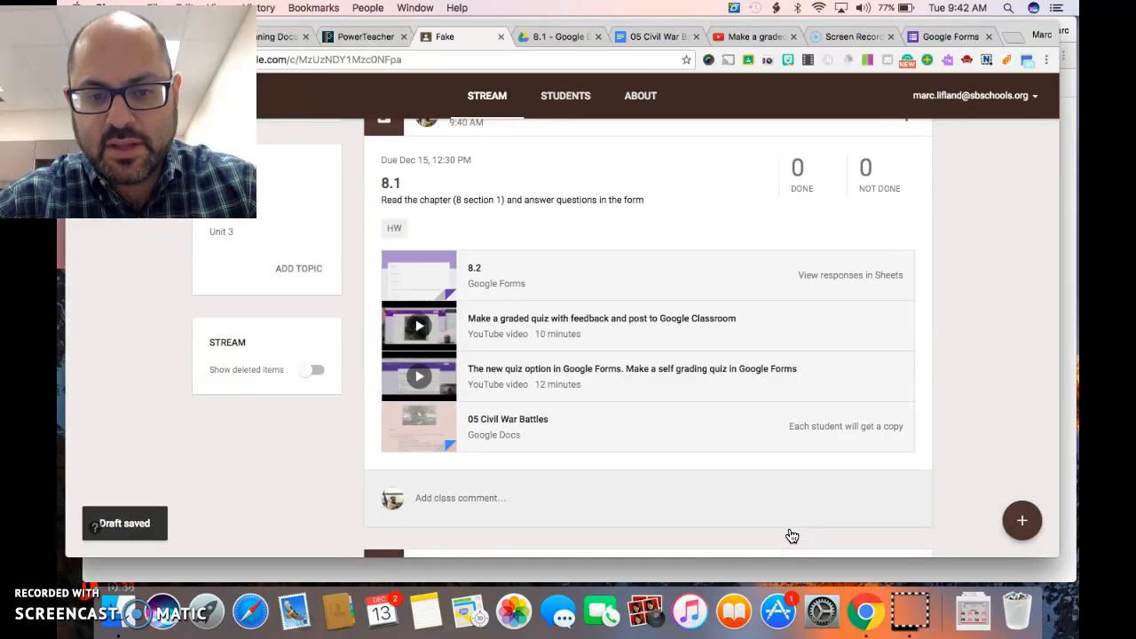
# Reopen the 8.1 draft from the saved posts and assign it to the class.
pyautogui.scroll(5, 634, 203)
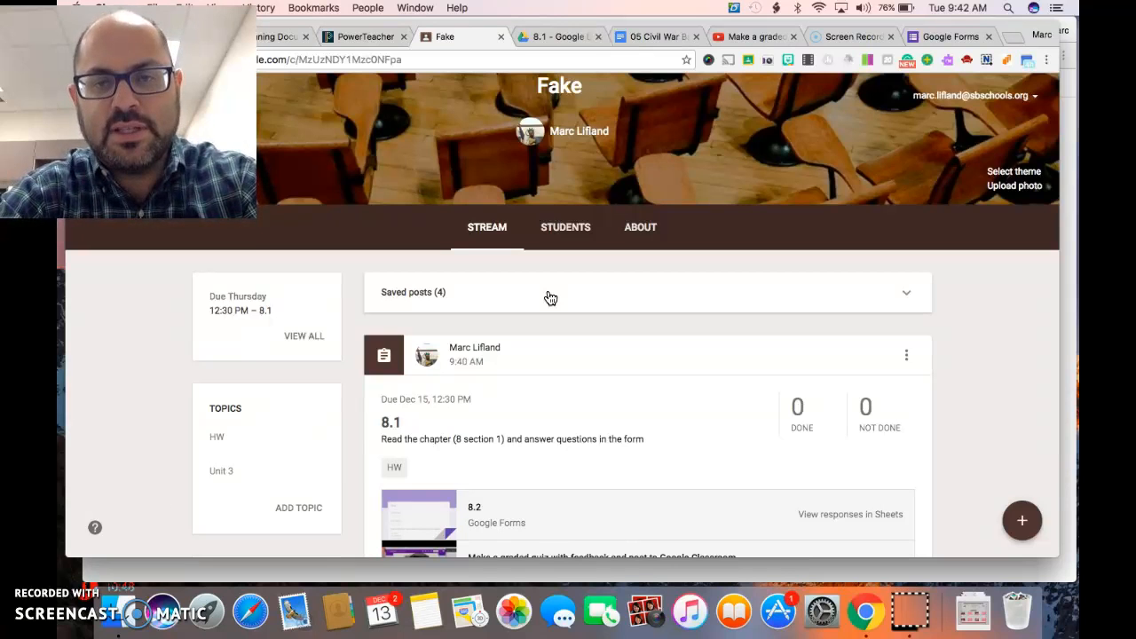
pyautogui.click(551, 297)
pyautogui.click(539, 376)
pyautogui.click(778, 483)
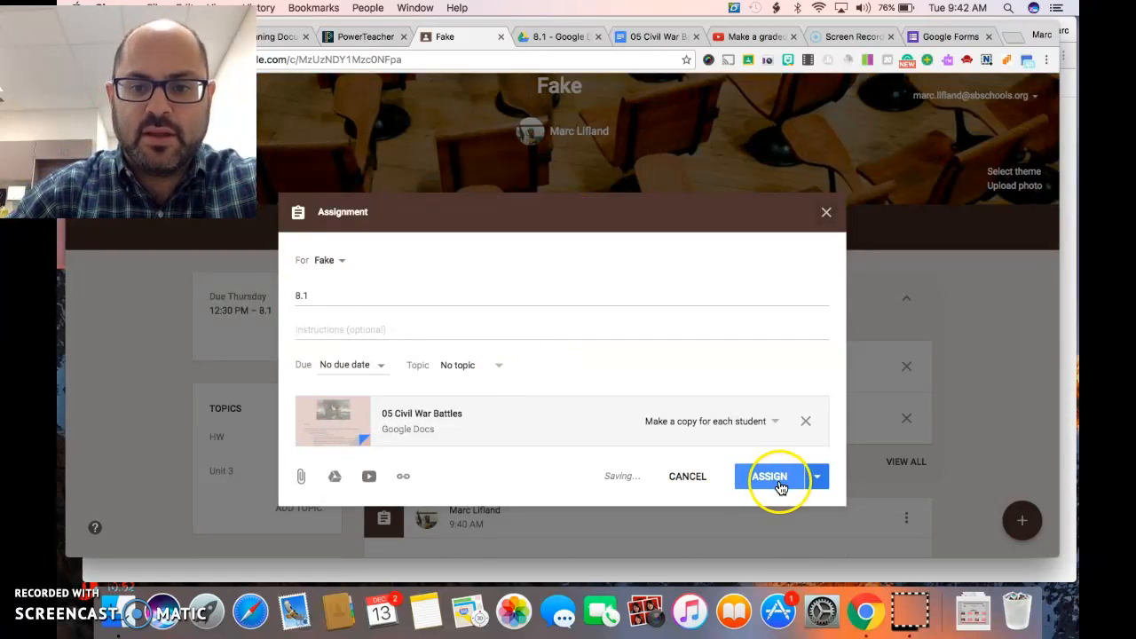
pyautogui.click(655, 348)
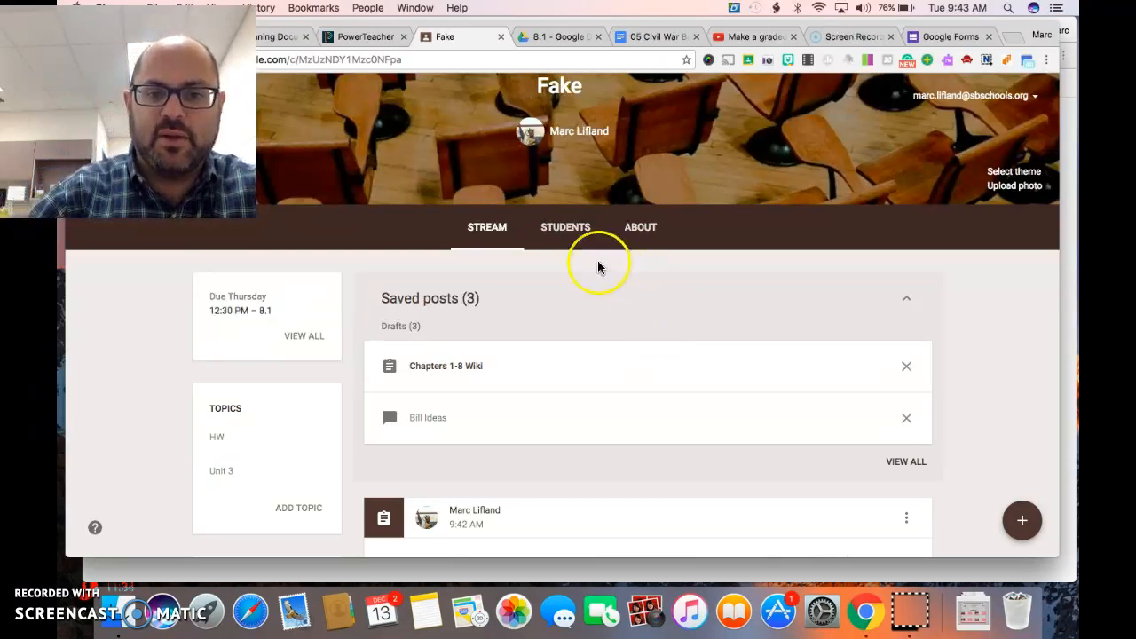
pyautogui.moveTo(1022, 519)
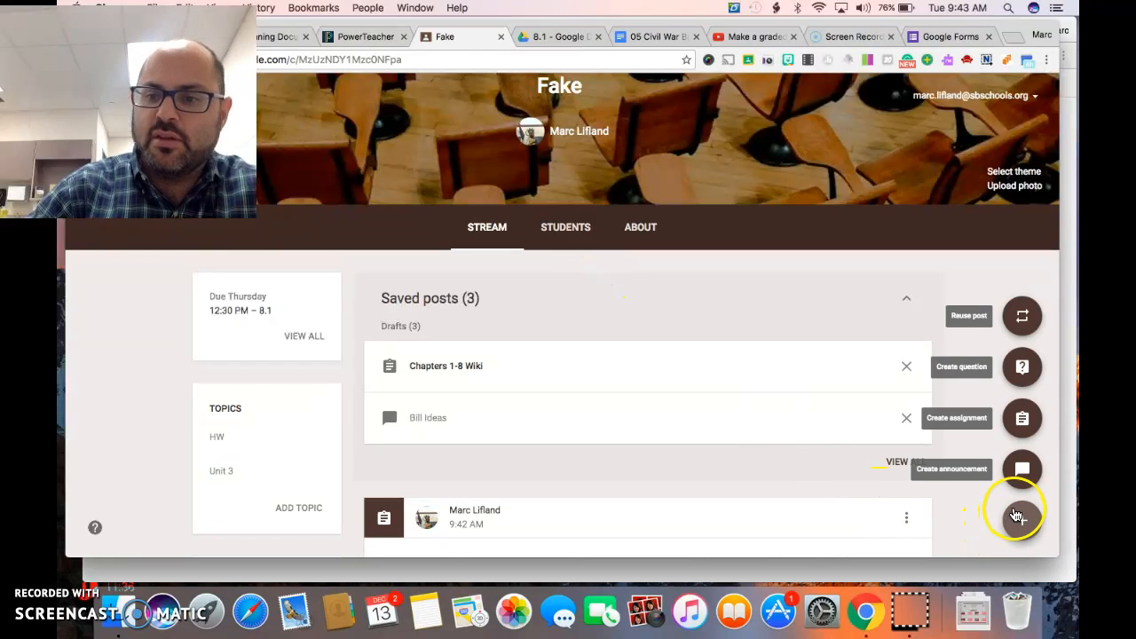
pyautogui.scroll(-5, 707, 396)
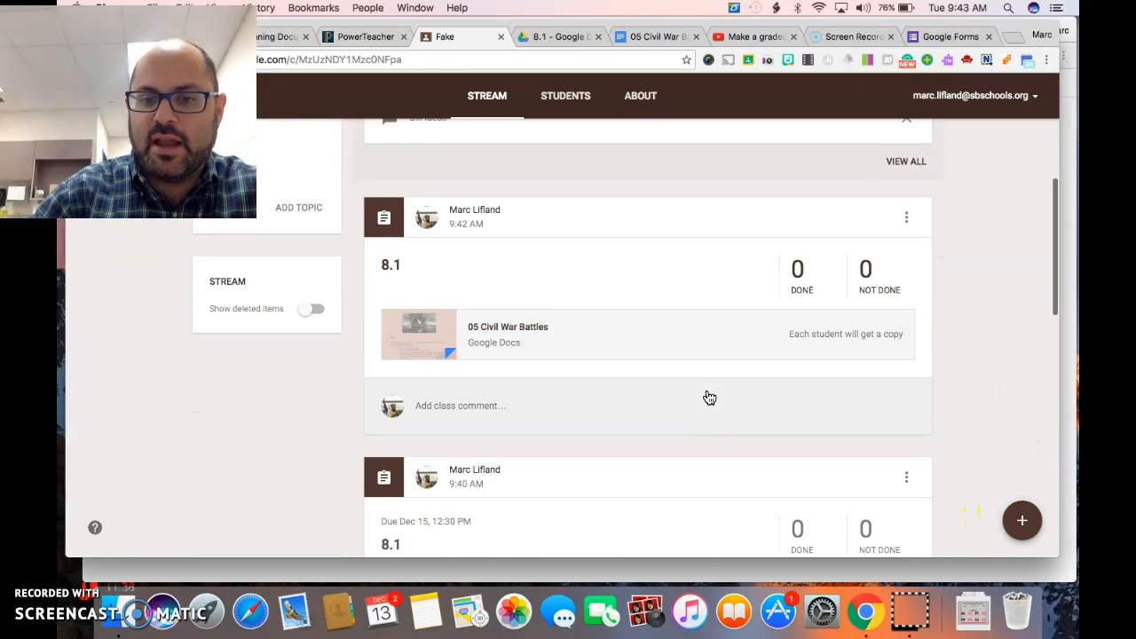
# Open the newest posted 8.1 assignment for editing, check its attachment's copy setting, and close it without saving.
pyautogui.click(906, 195)
pyautogui.click(861, 267)
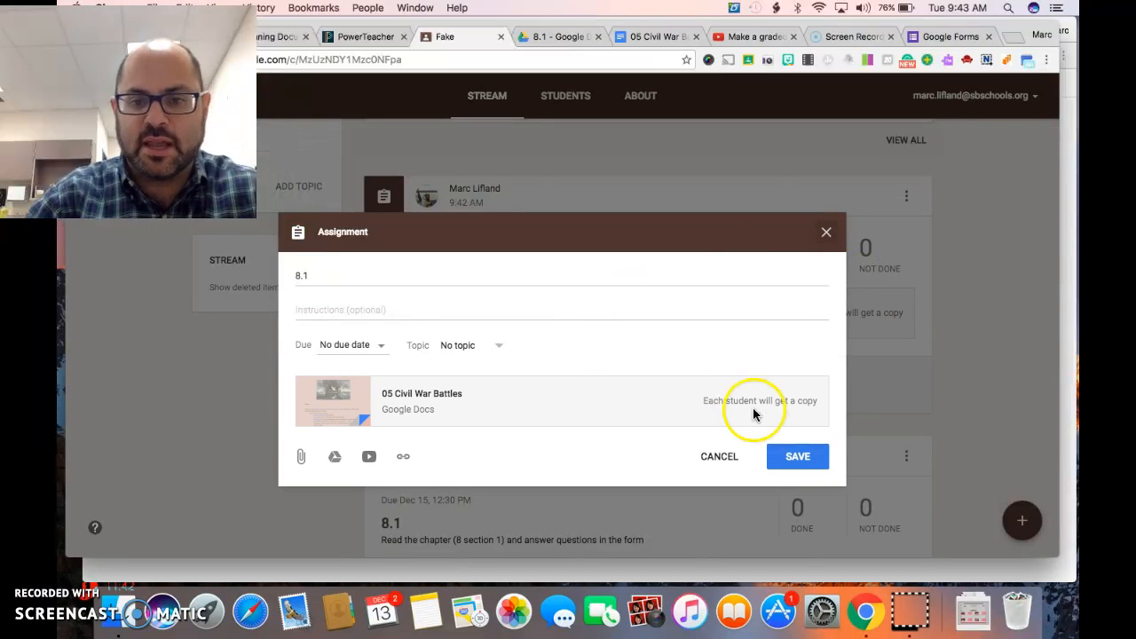
pyautogui.click(825, 233)
# Create another assignment for the Fake class titled 8.1, leaving the instructions blank.
pyautogui.moveTo(1023, 523)
pyautogui.click(1024, 423)
pyautogui.click(317, 288)
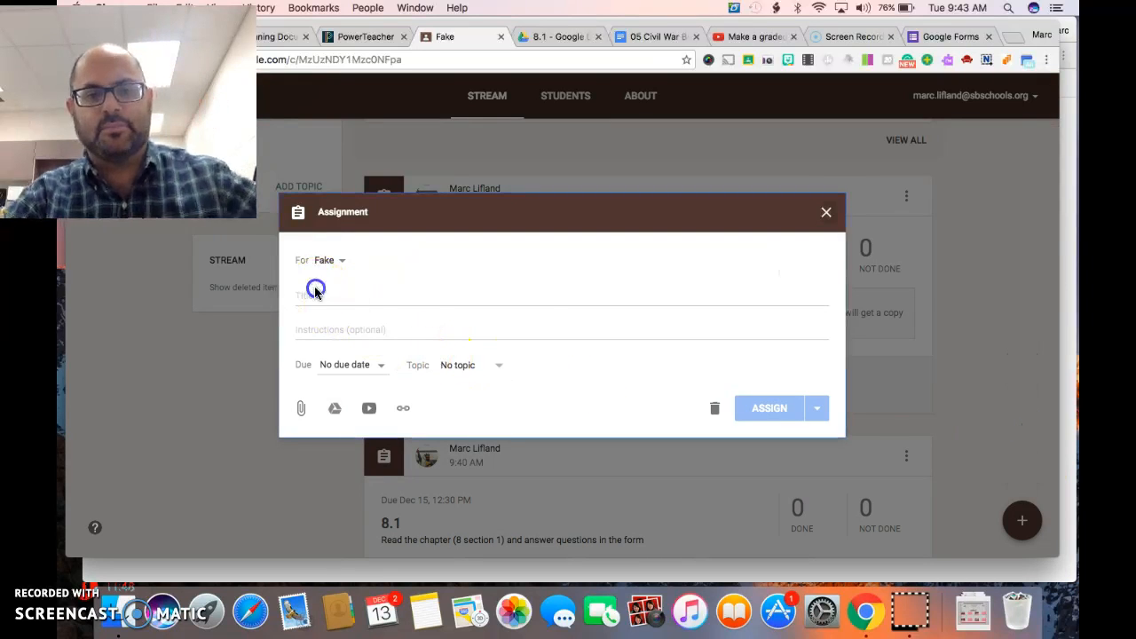
pyautogui.write('8.1')
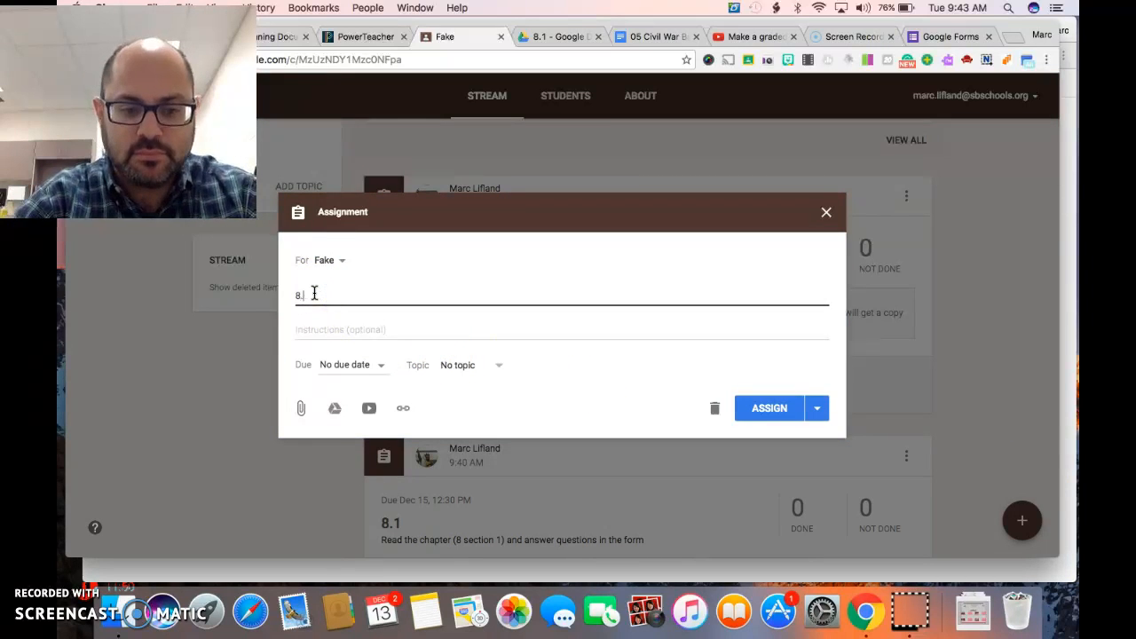
pyautogui.click(312, 329)
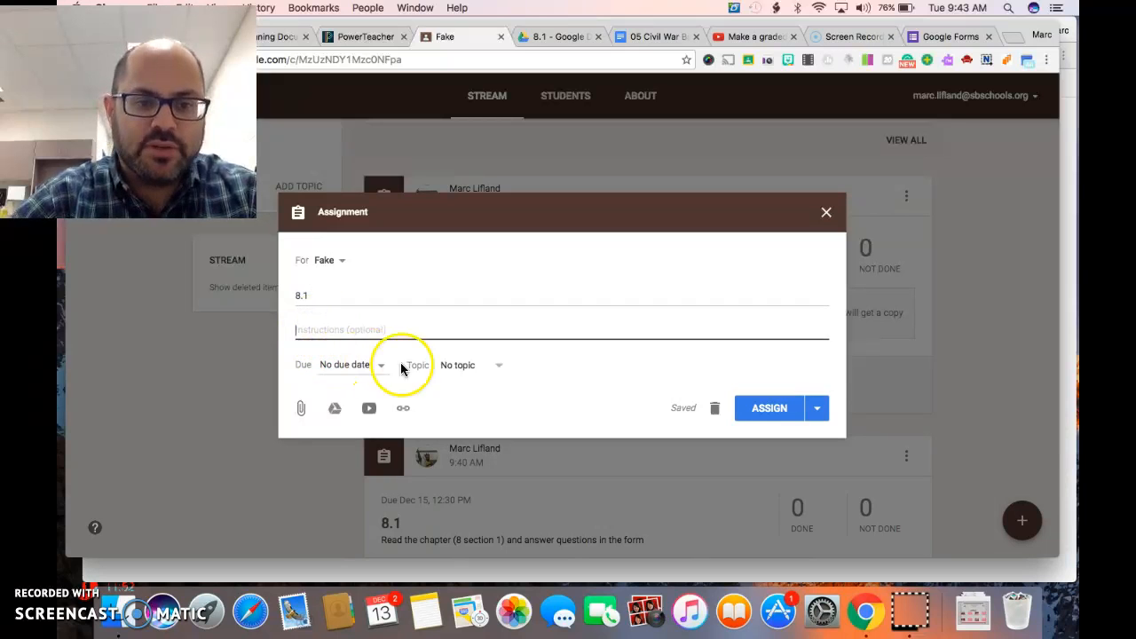
# Attach the 05 Civil War Battles document from the recent Drive files and set it to make a copy for each student.
pyautogui.click(335, 407)
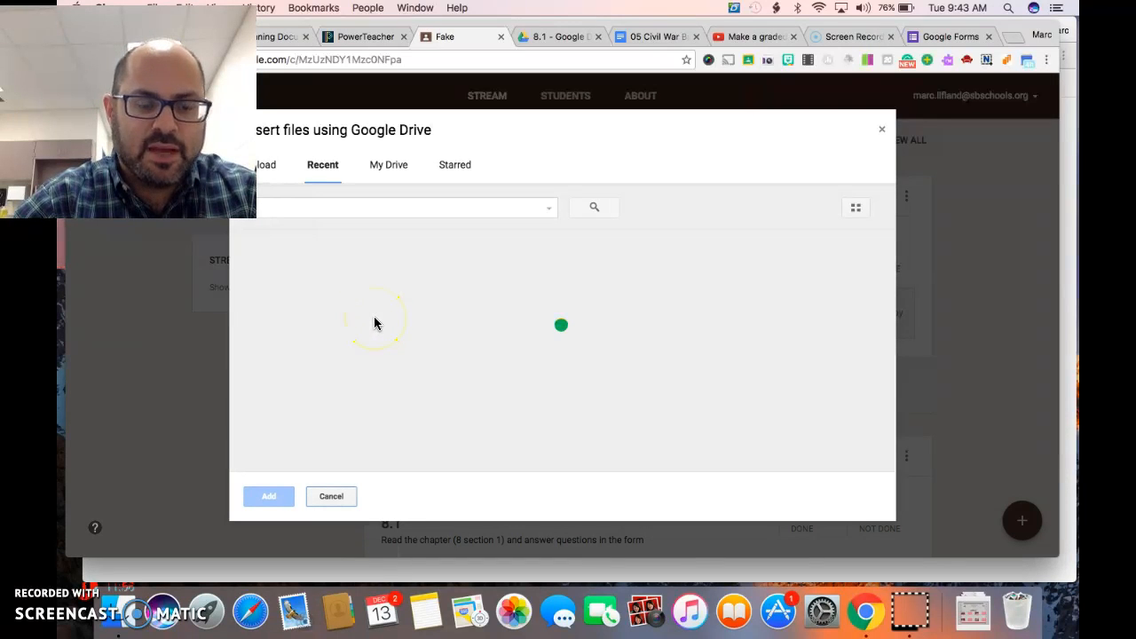
pyautogui.click(287, 338)
pyautogui.click(266, 496)
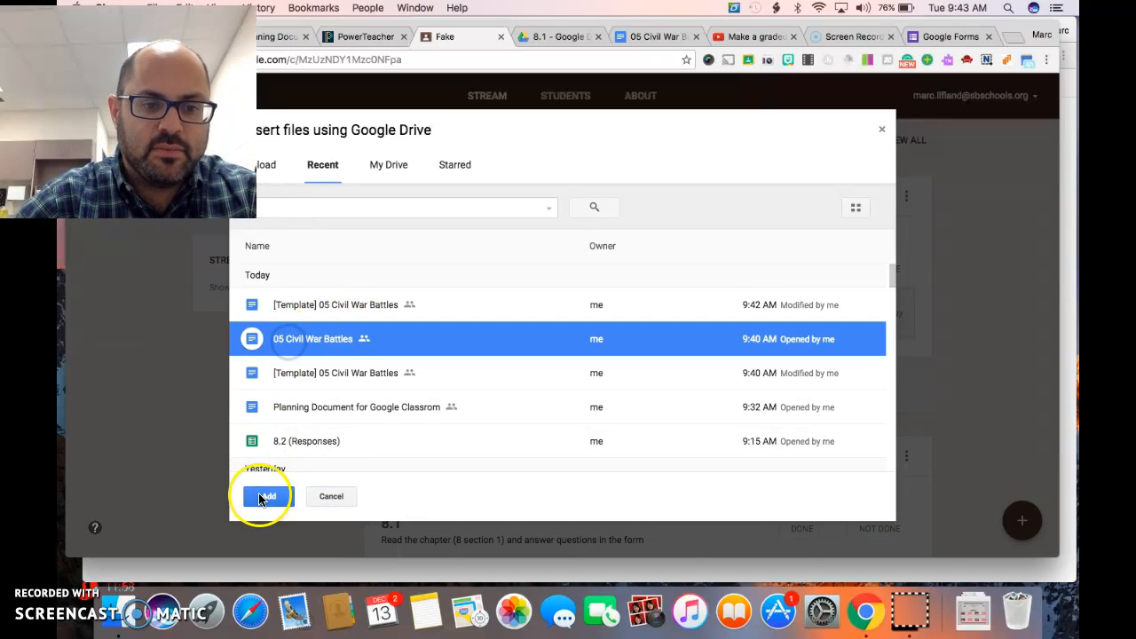
pyautogui.click(708, 422)
pyautogui.click(701, 475)
# Schedule the 8.1 assignment to post on Dec 14, 2016 at 8:00 AM.
pyautogui.click(817, 477)
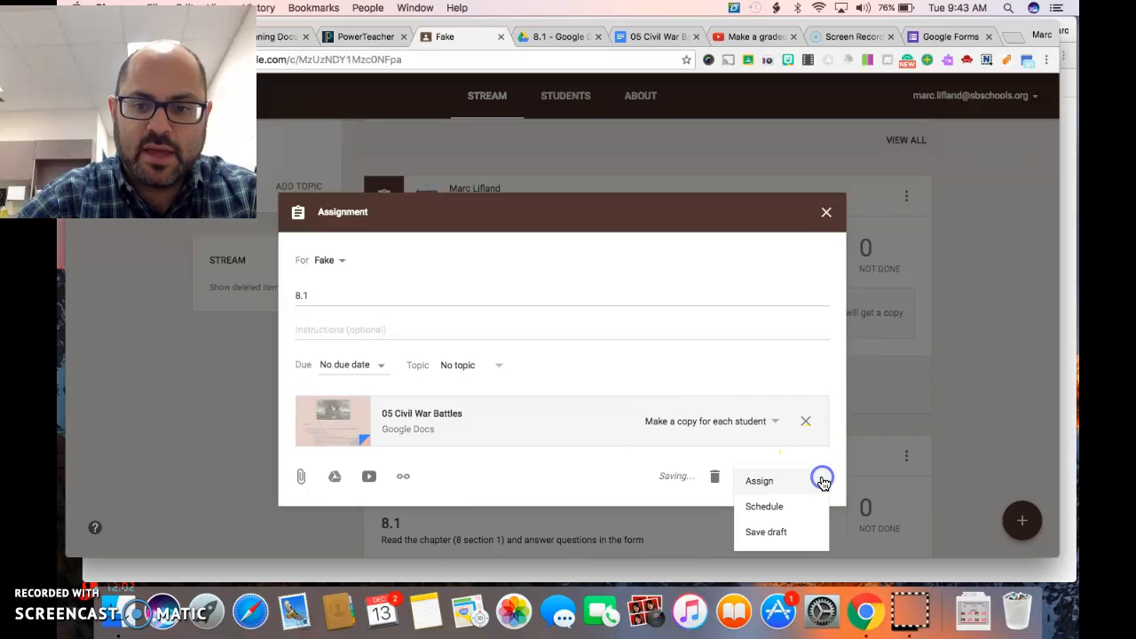
pyautogui.click(765, 507)
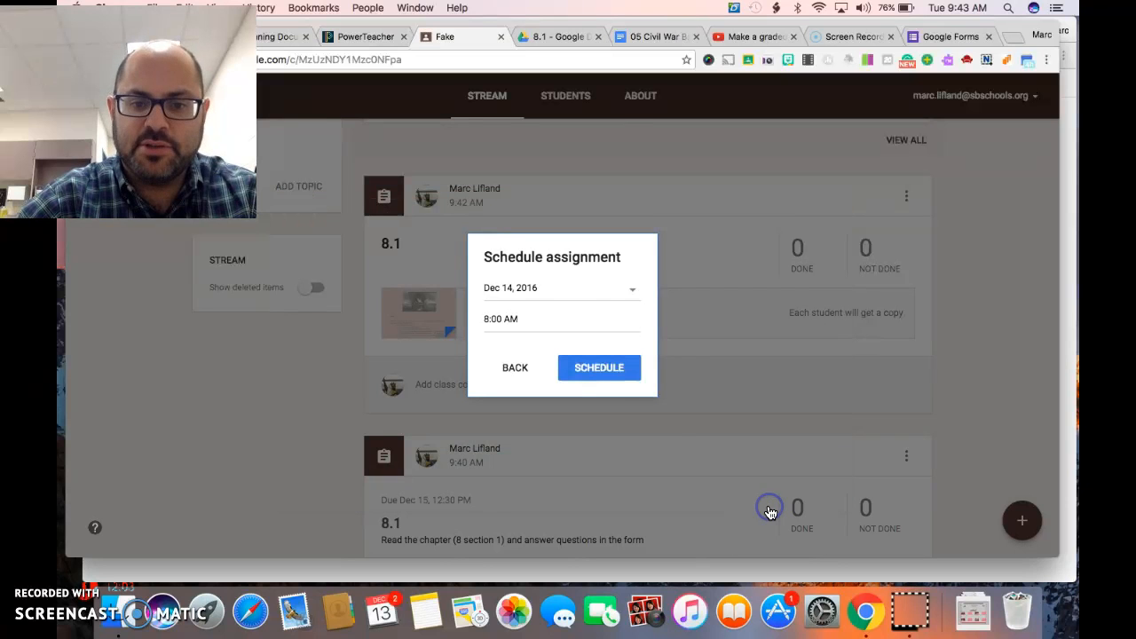
pyautogui.click(559, 293)
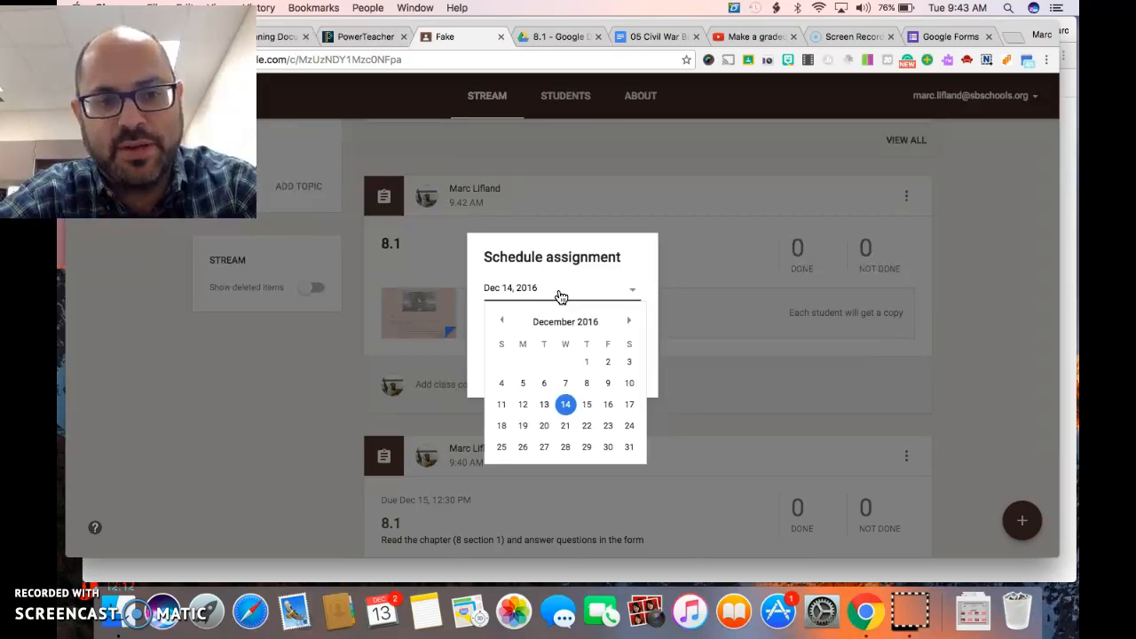
pyautogui.click(616, 252)
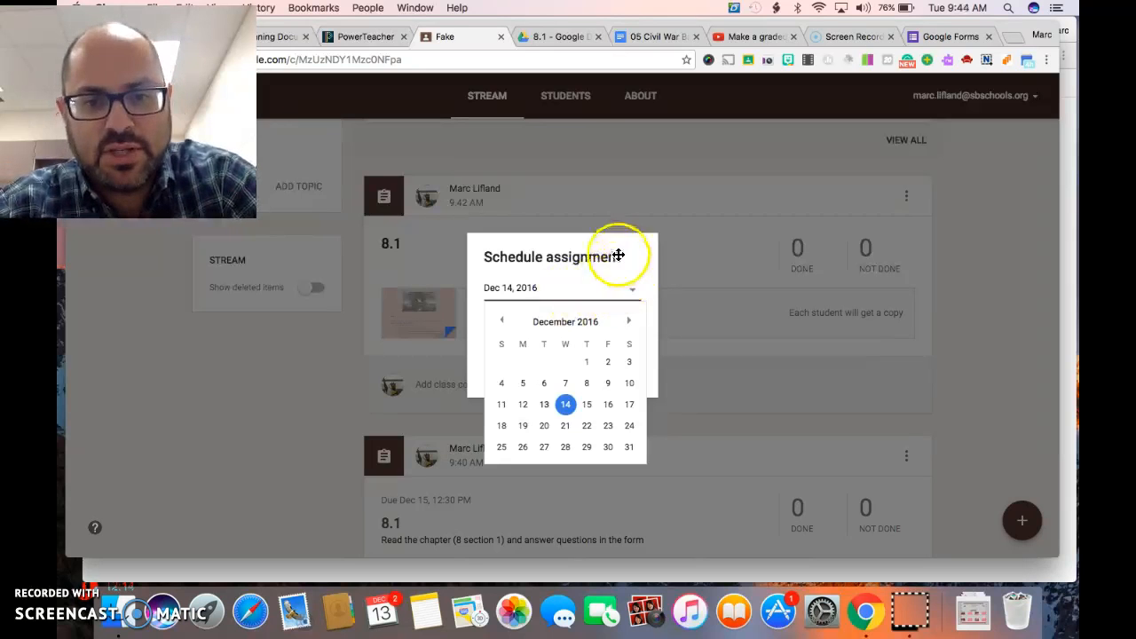
pyautogui.moveTo(475, 311); pyautogui.dragTo(516, 319)
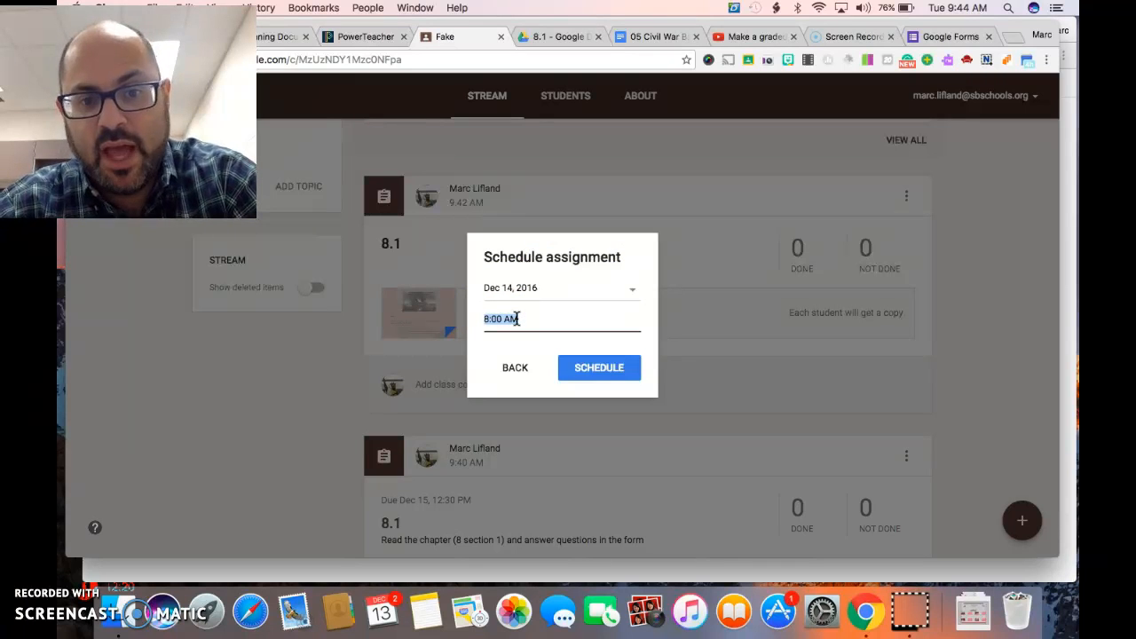
pyautogui.click(595, 370)
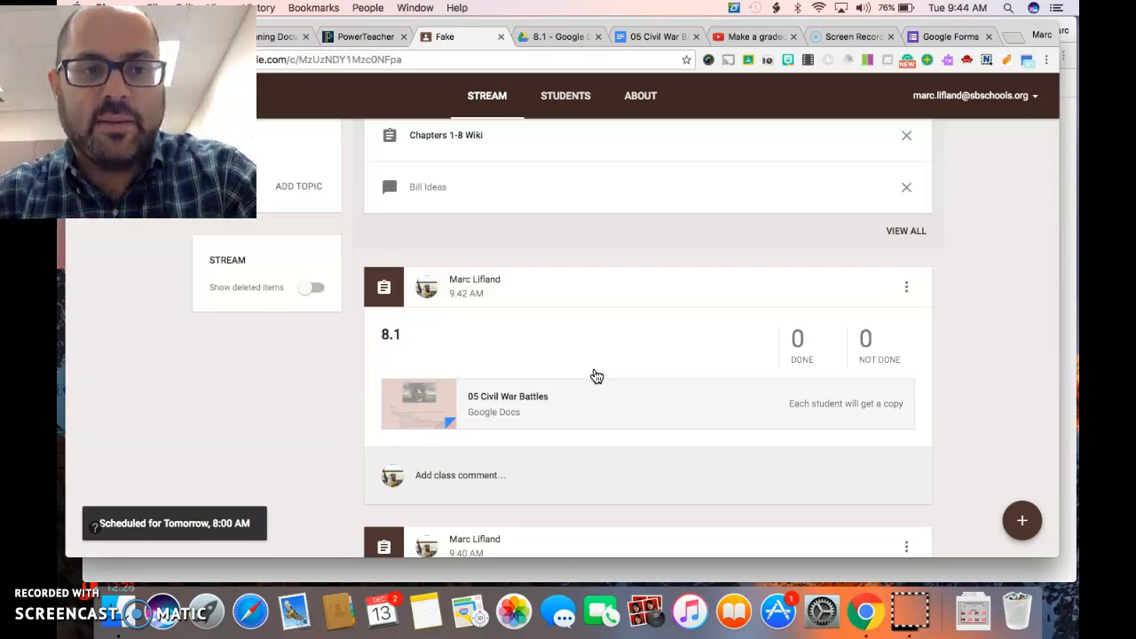
pyautogui.hotkey('ctrl', 'Up')
pyautogui.click(642, 438)
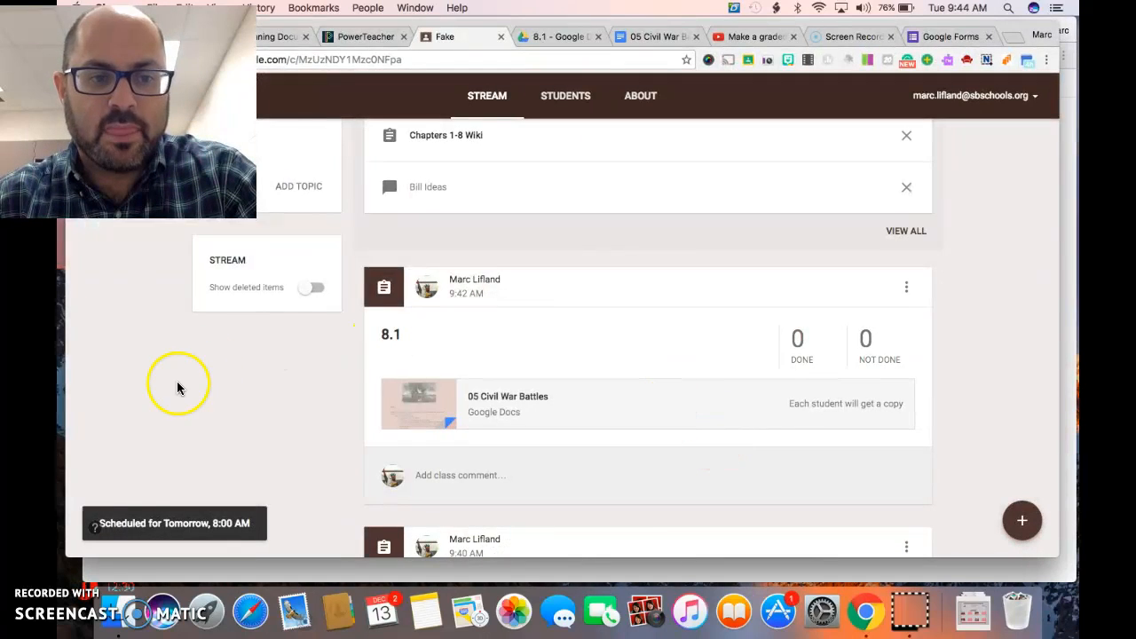